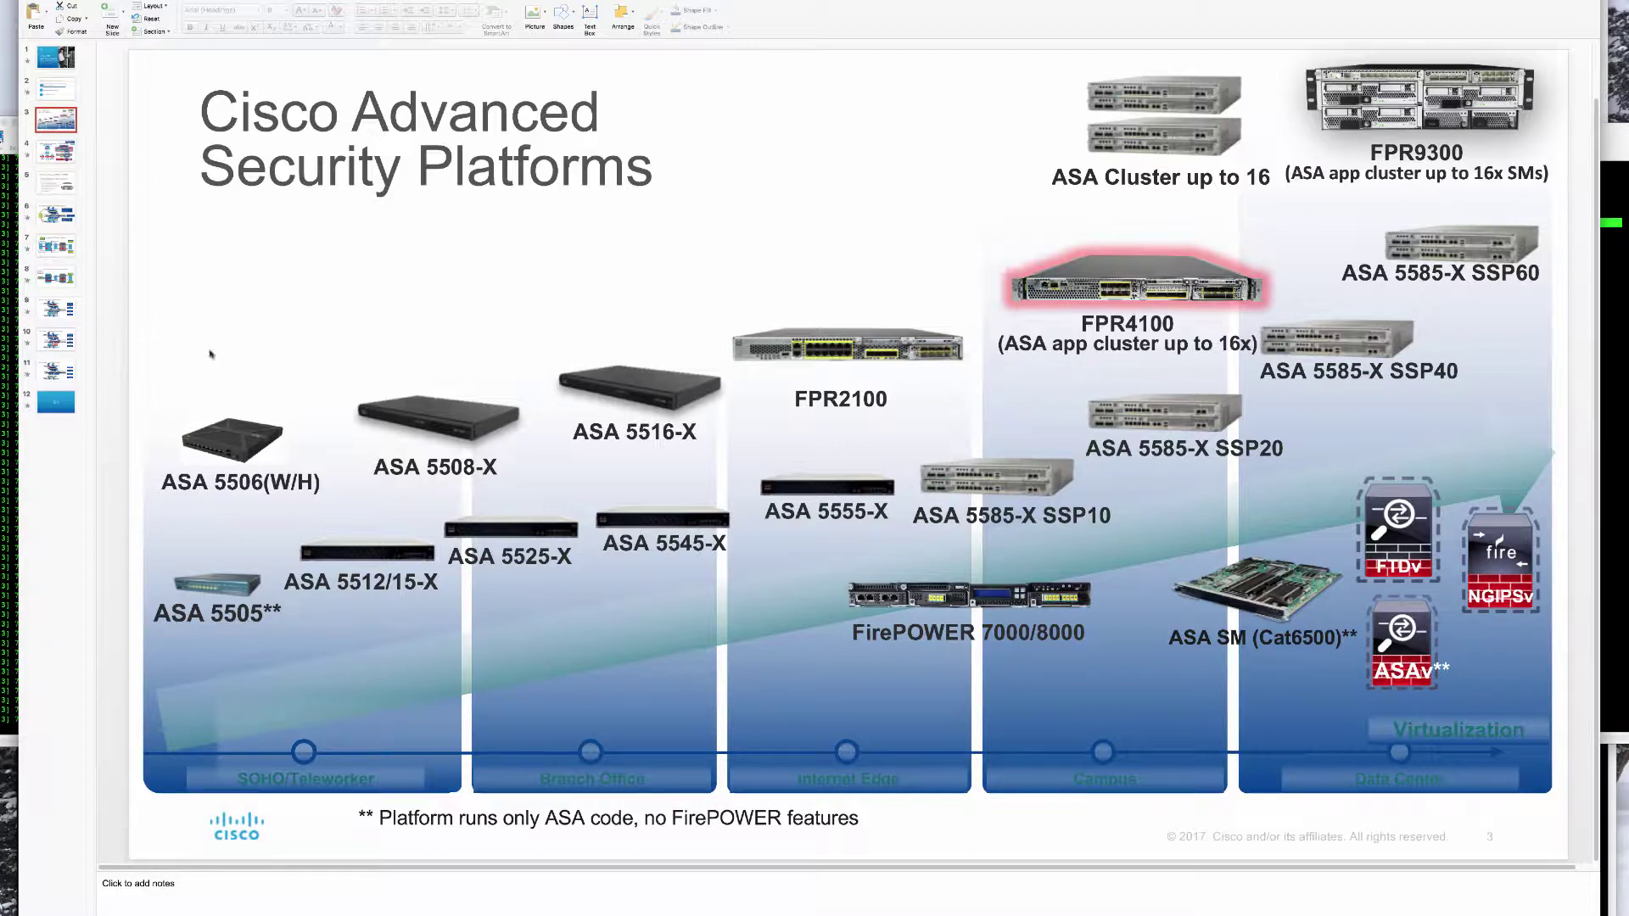
Go to slide 4, 'ASA Context Interfaces with FTD L2FW BVIs'
left_click(46, 160)
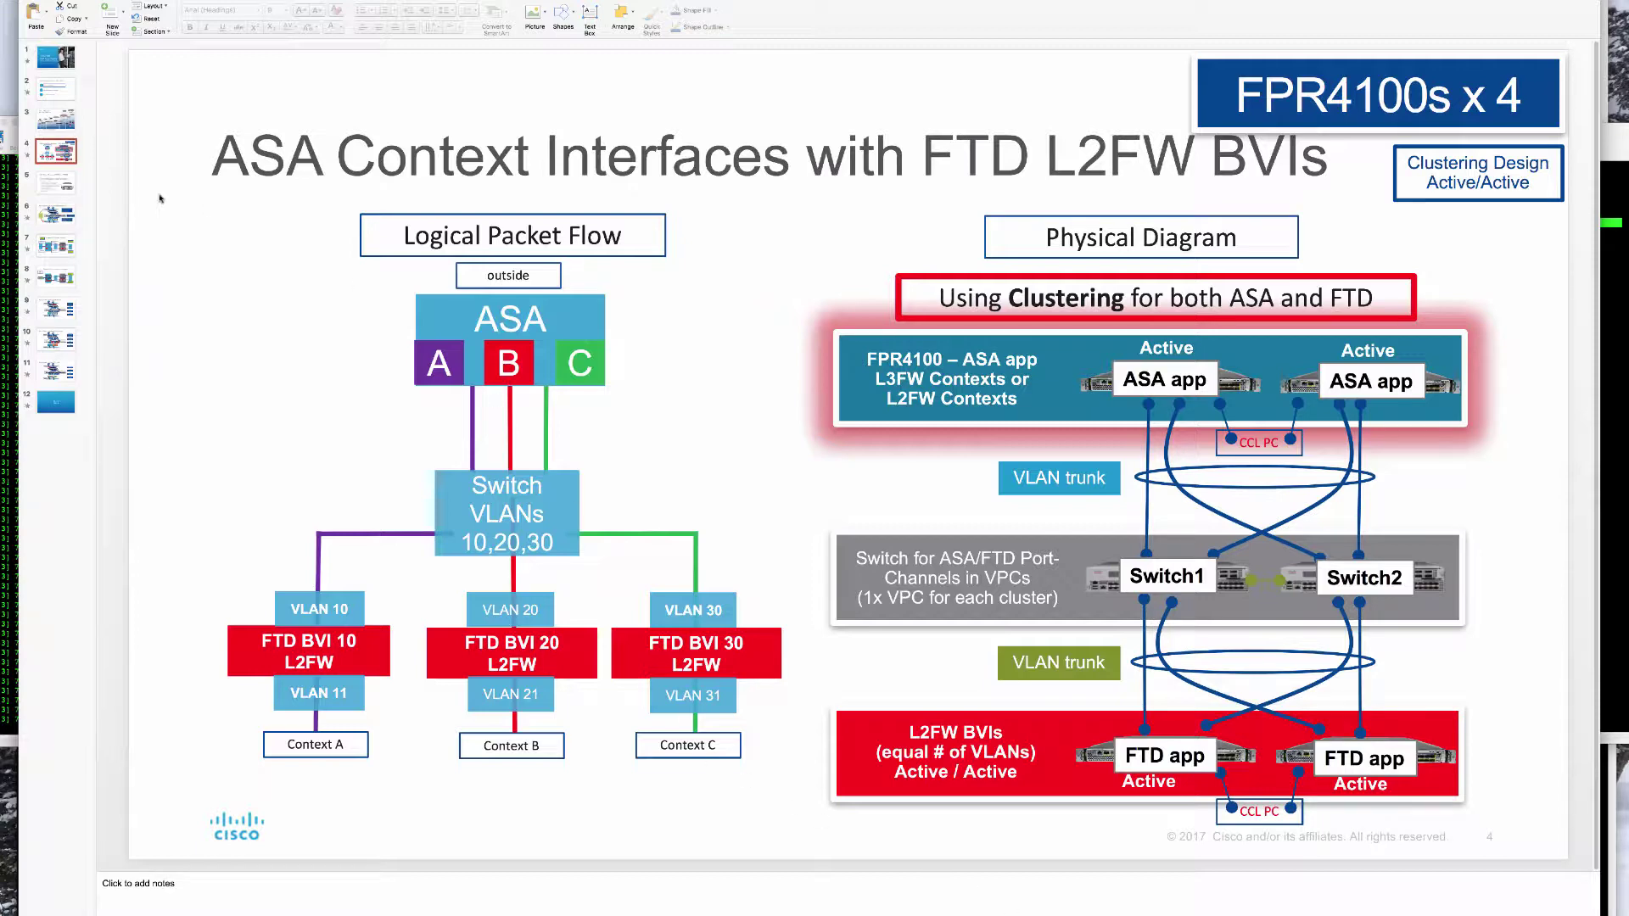
Go to slide 5, 'FXOS Chassis Manager on FPR4100 and FPR9300'
left_click(66, 189)
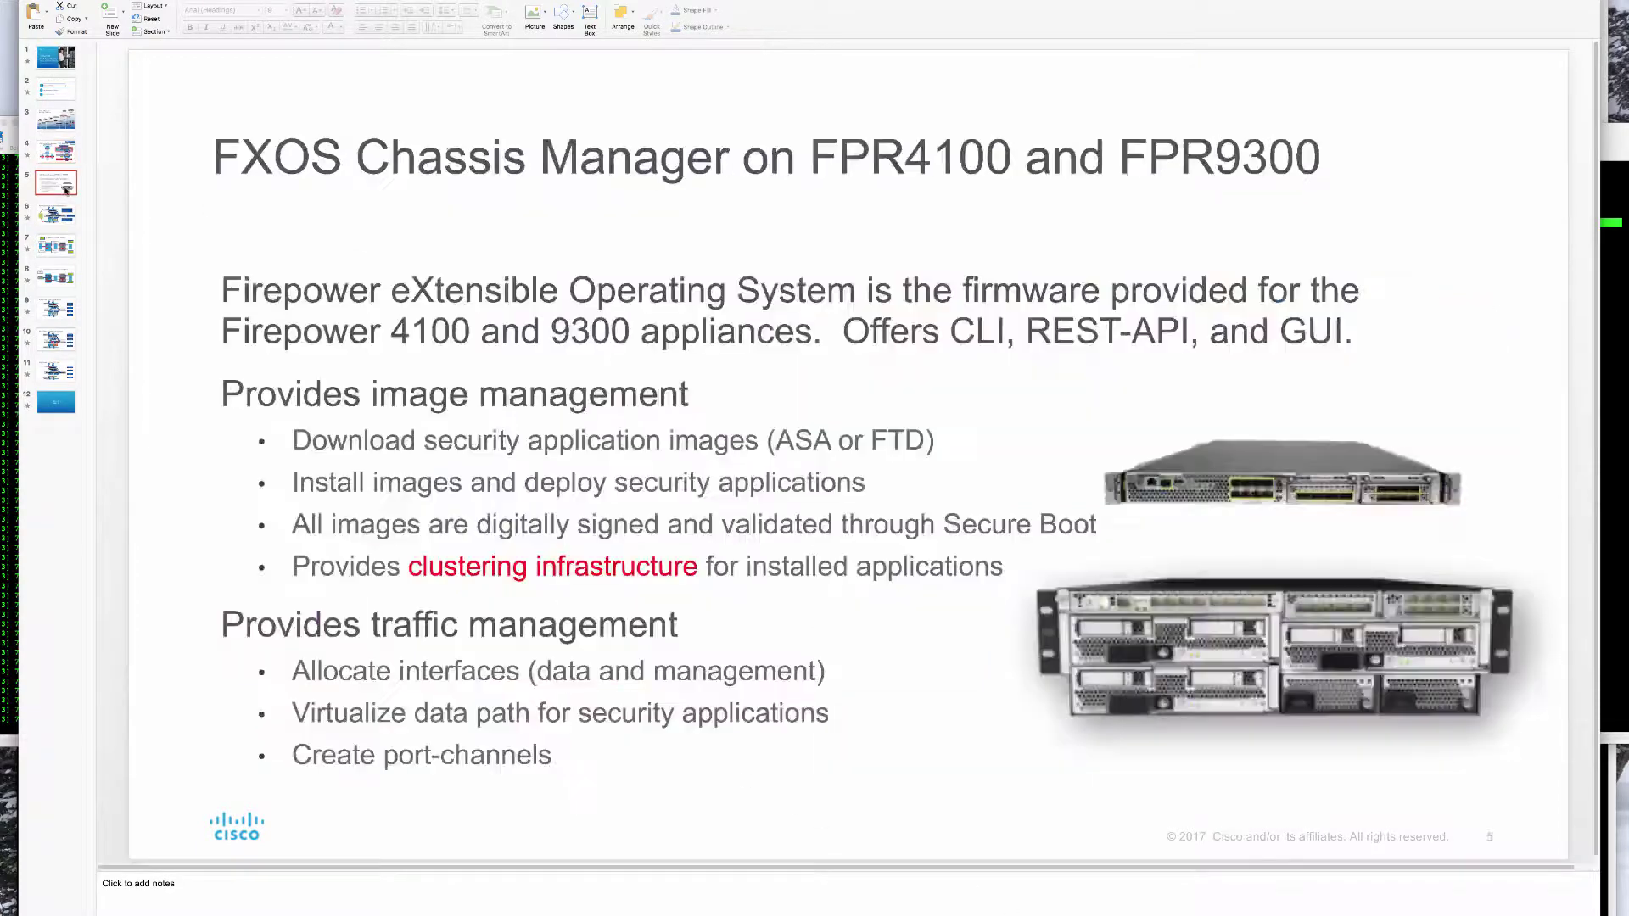
left_click(1064, 905)
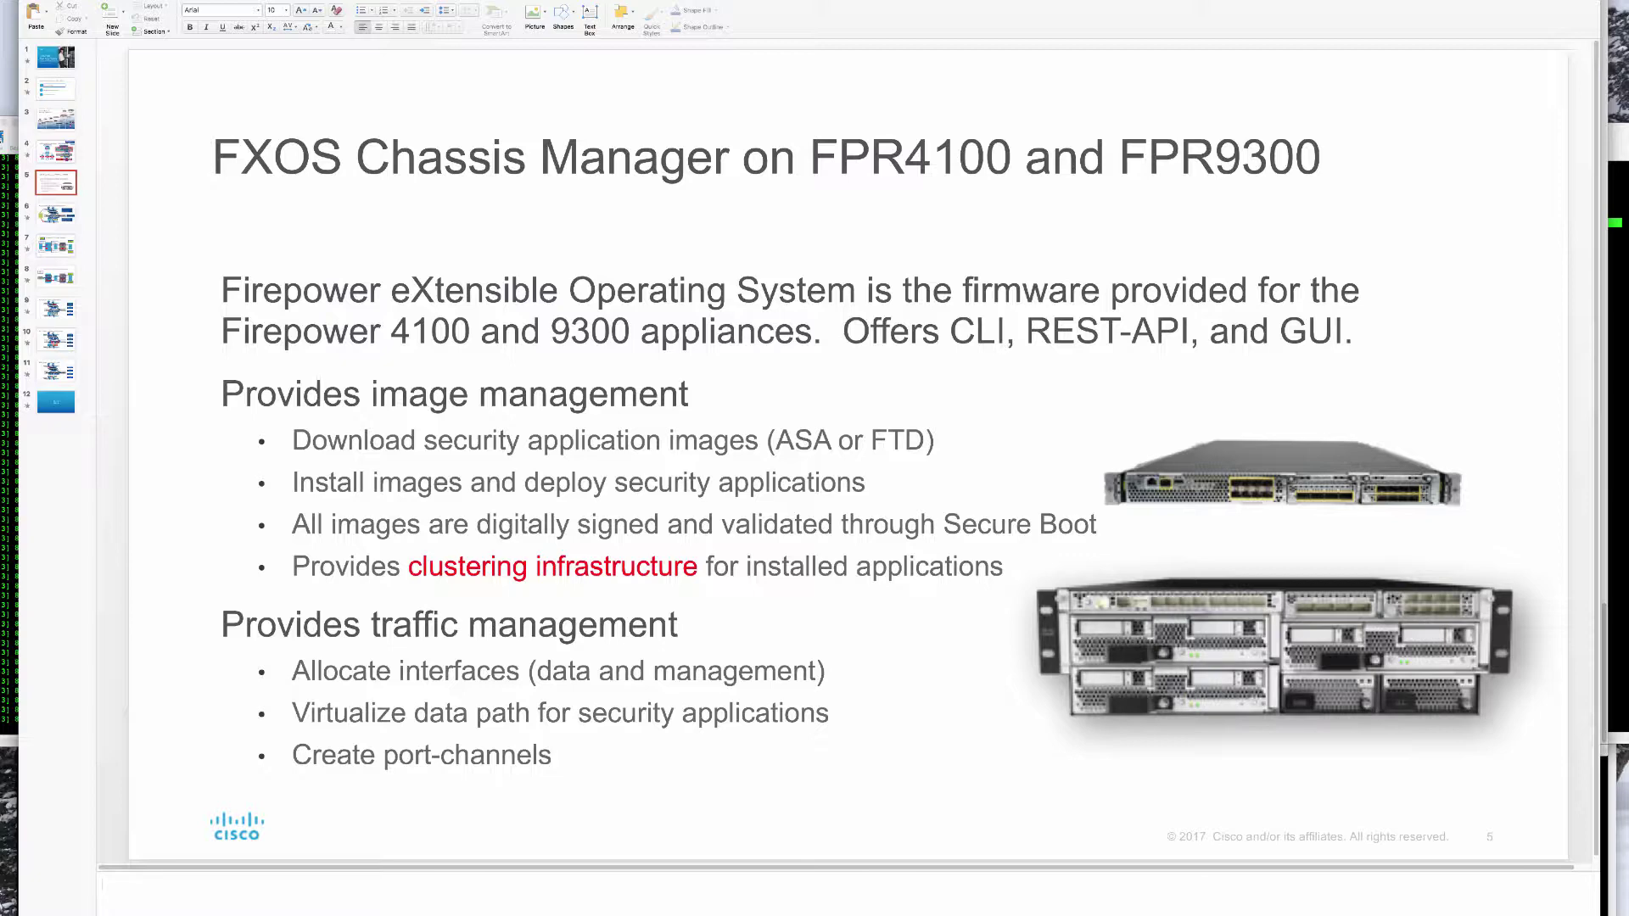
Advance to slide 6, 'ASA Spanned Cluster with Nexus5000 vPC'
key("Down")
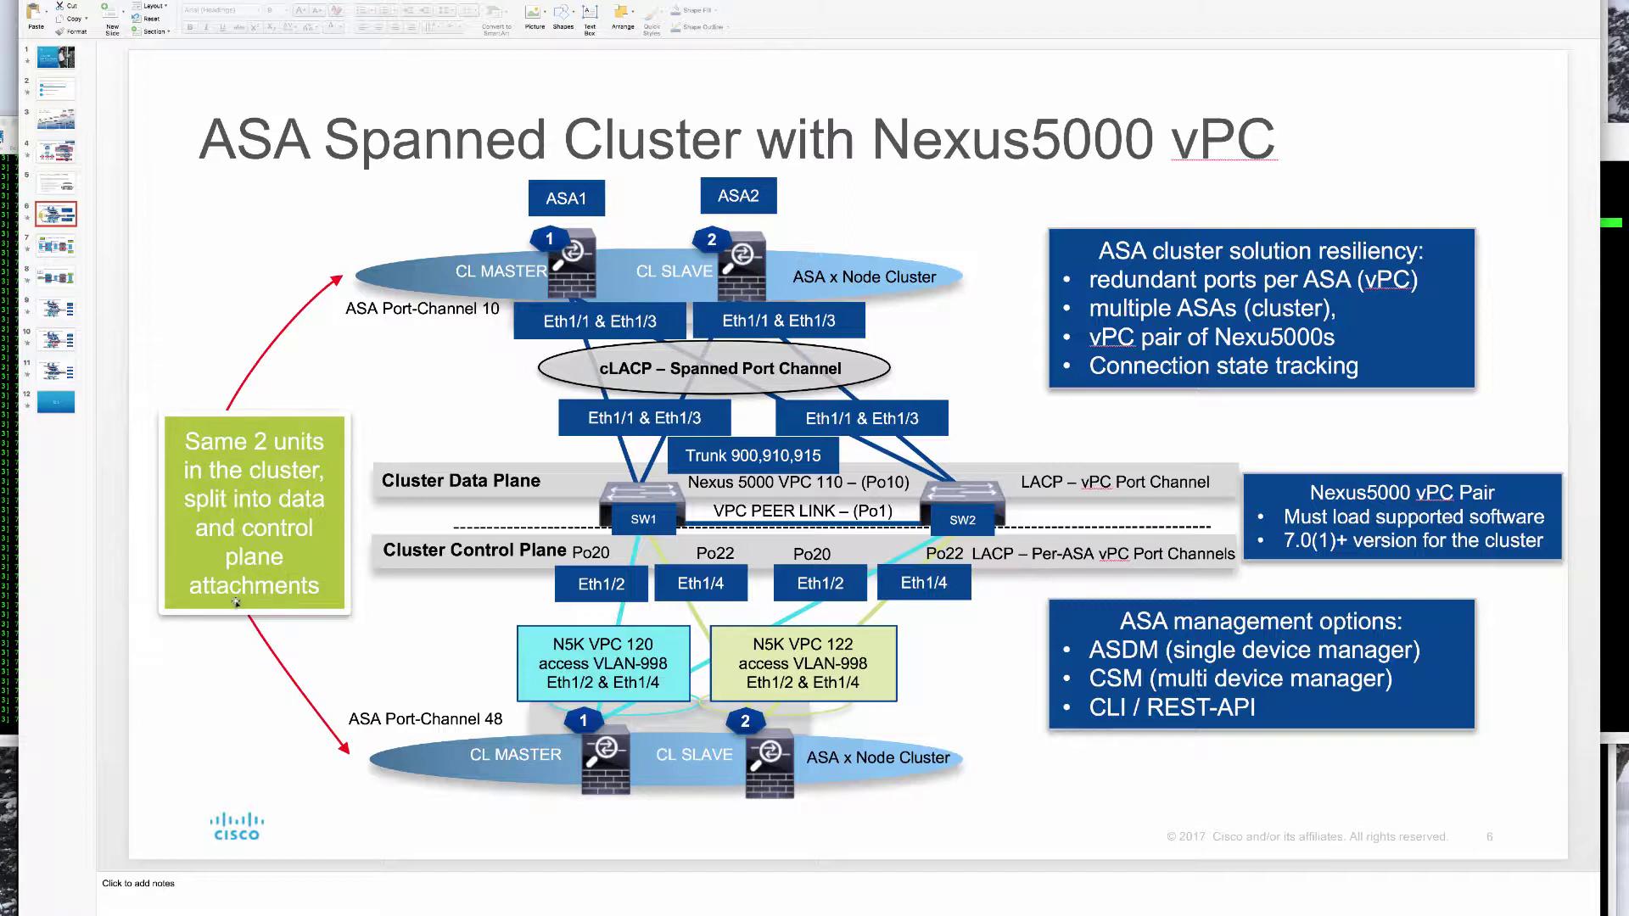
Leave PowerPoint and bring up ASDM's Interfaces page for context con2
left_click(893, 244)
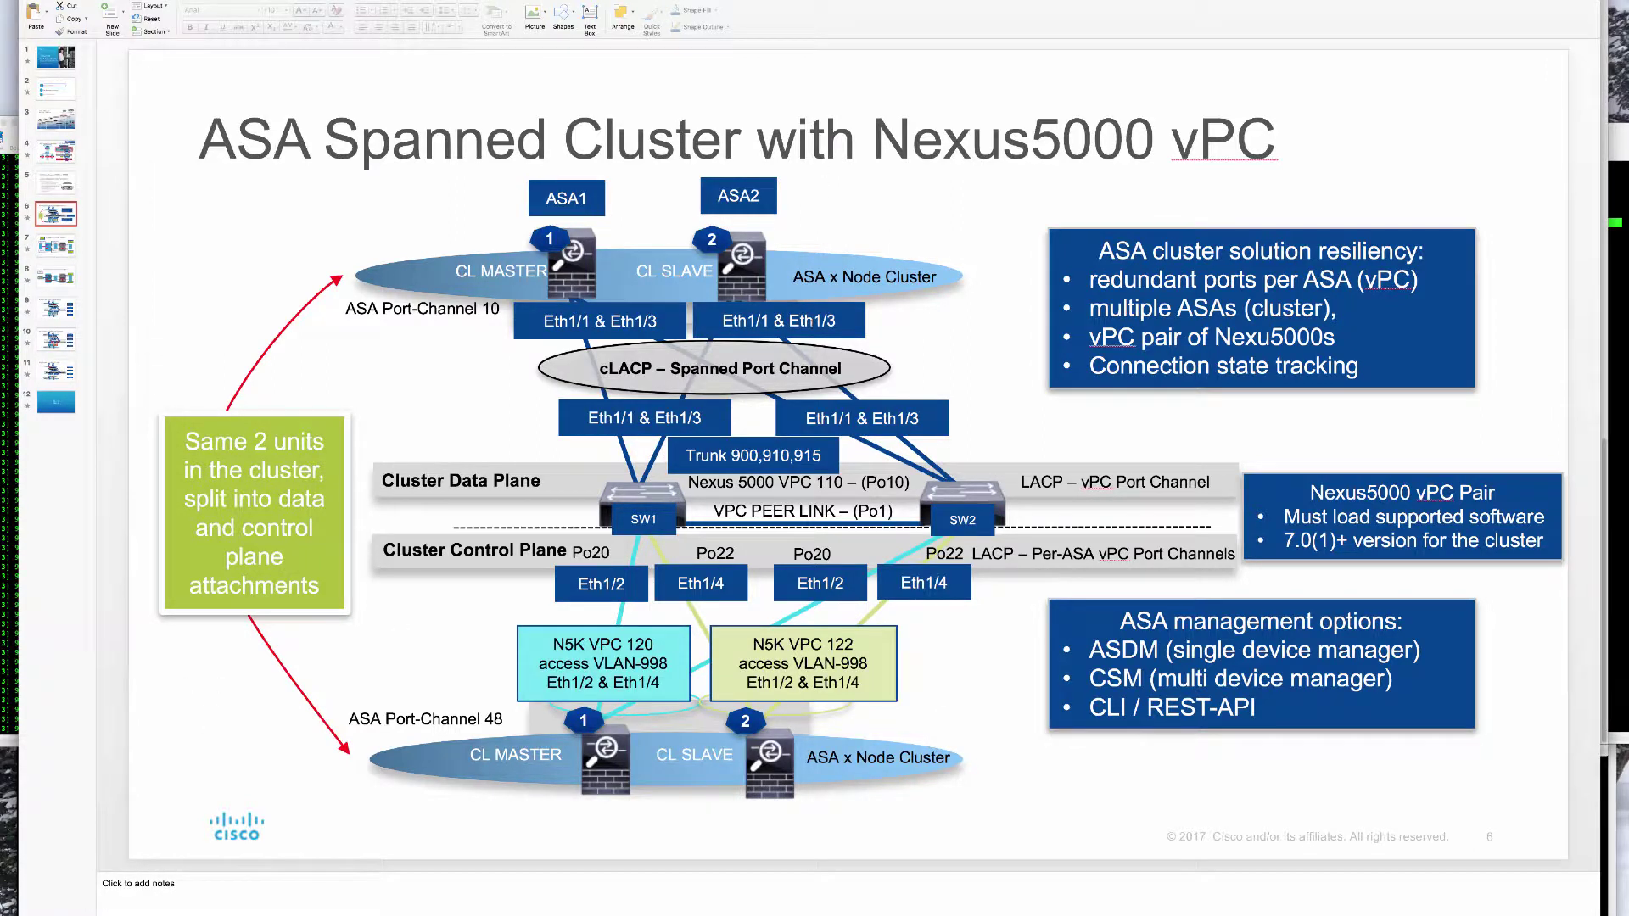
key("super+Tab")
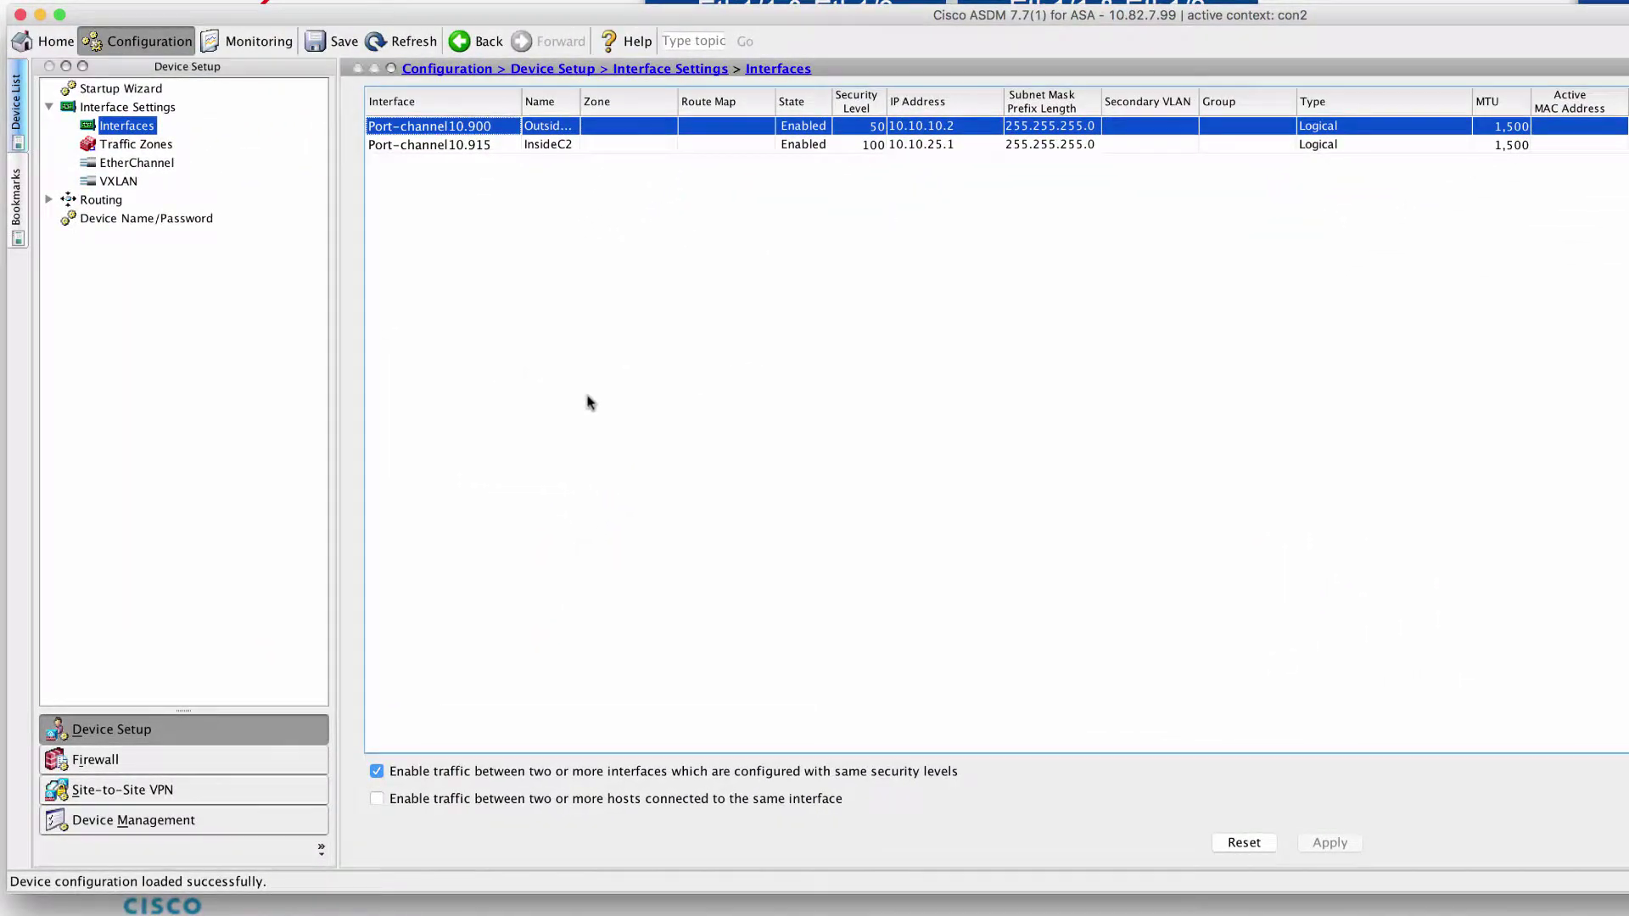
From the Device List, load context con1, then the admin context with only Ethernet1/7
left_click(15, 108)
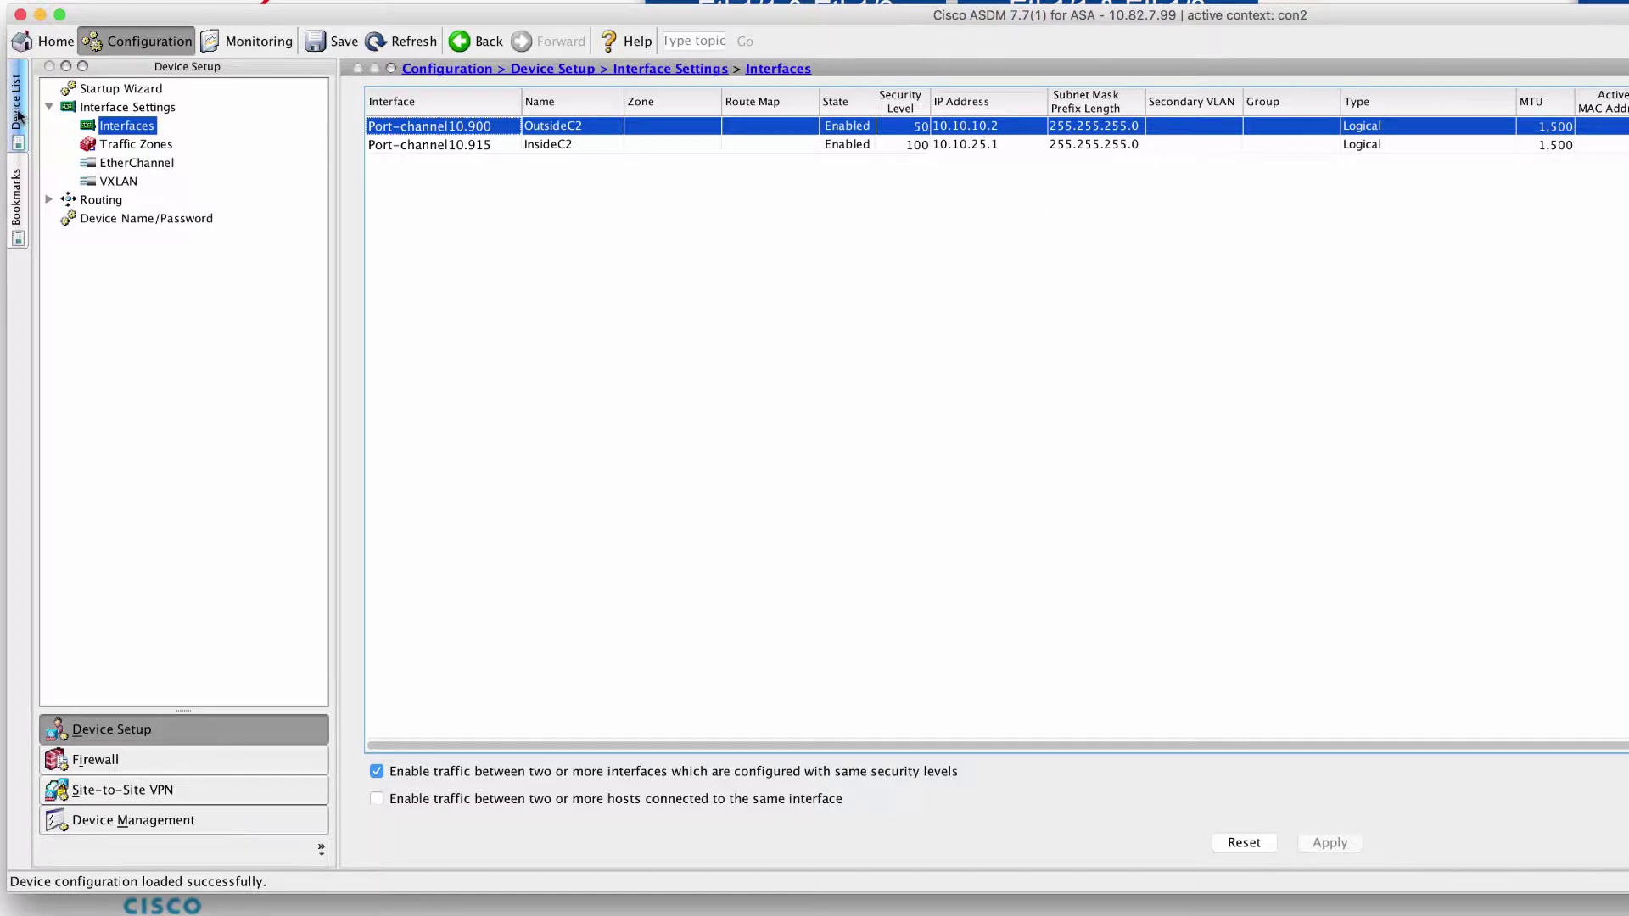
mouse_move(18, 117)
left_click(134, 302)
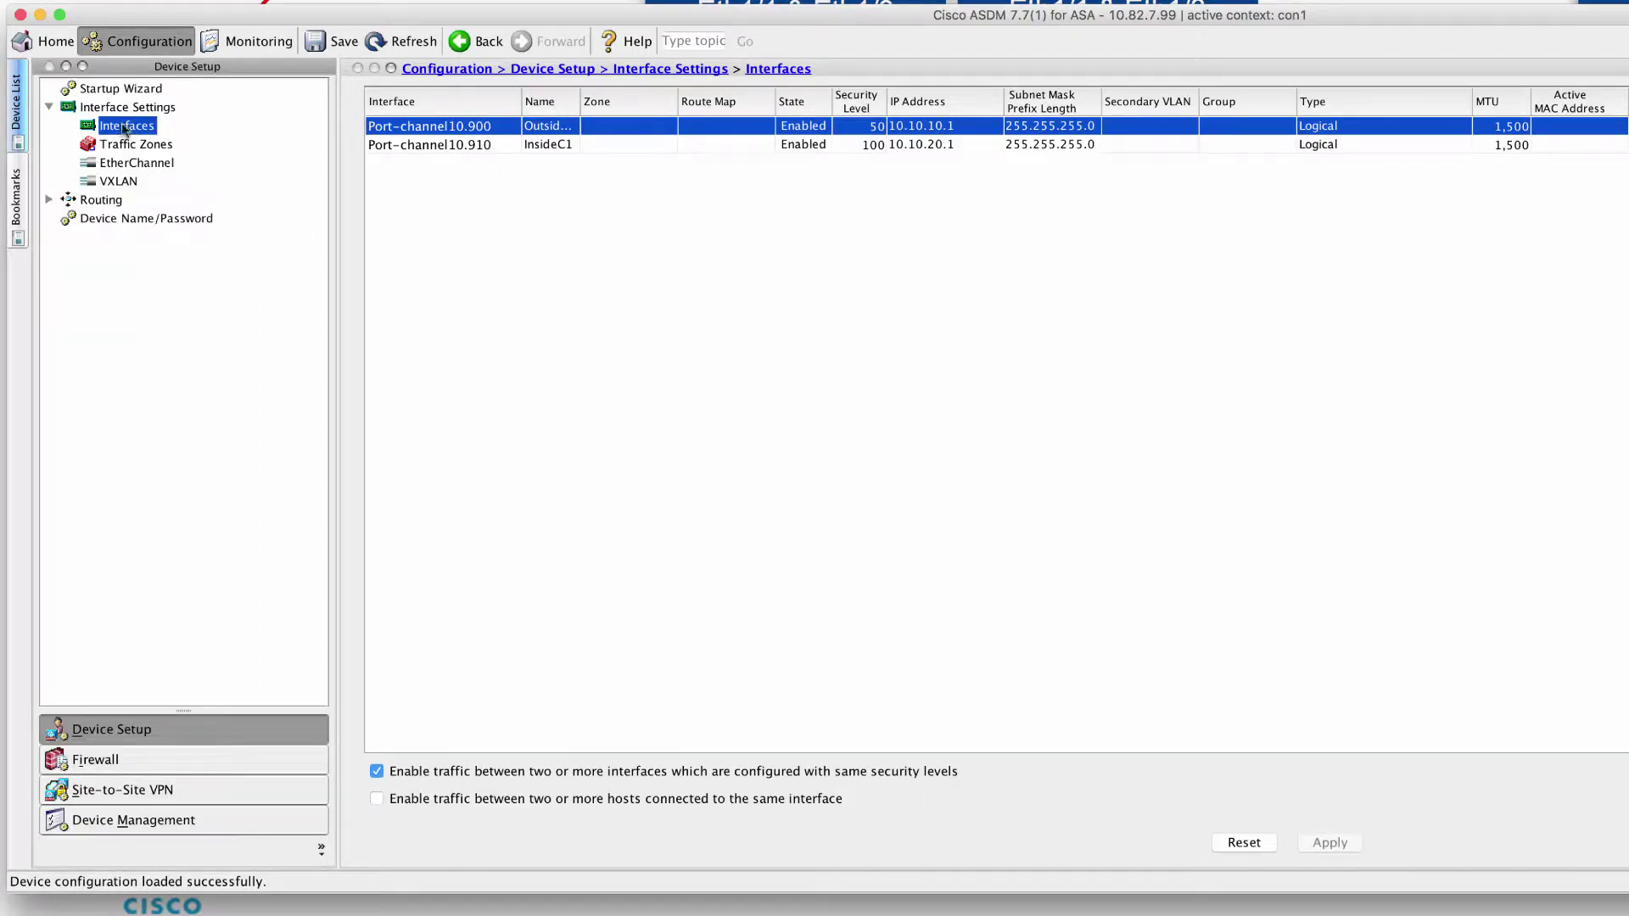
left_click(18, 119)
left_click(138, 284)
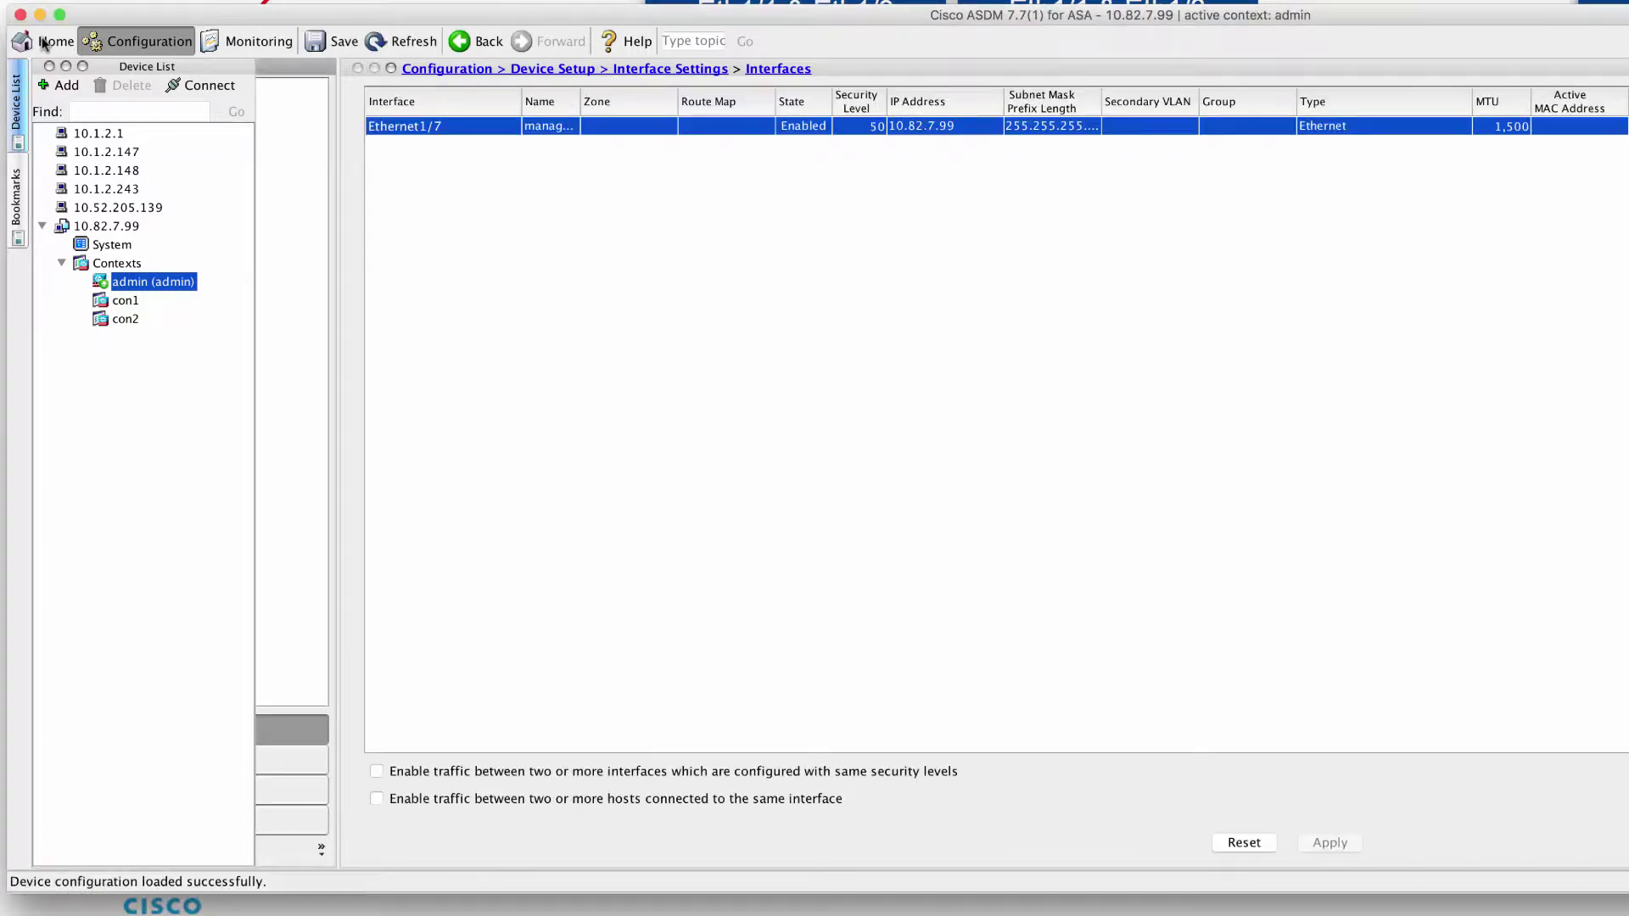
Show unit-1-1 as MASTER on the Cluster Dashboard, then bring the ASA terminals forward
left_click(44, 43)
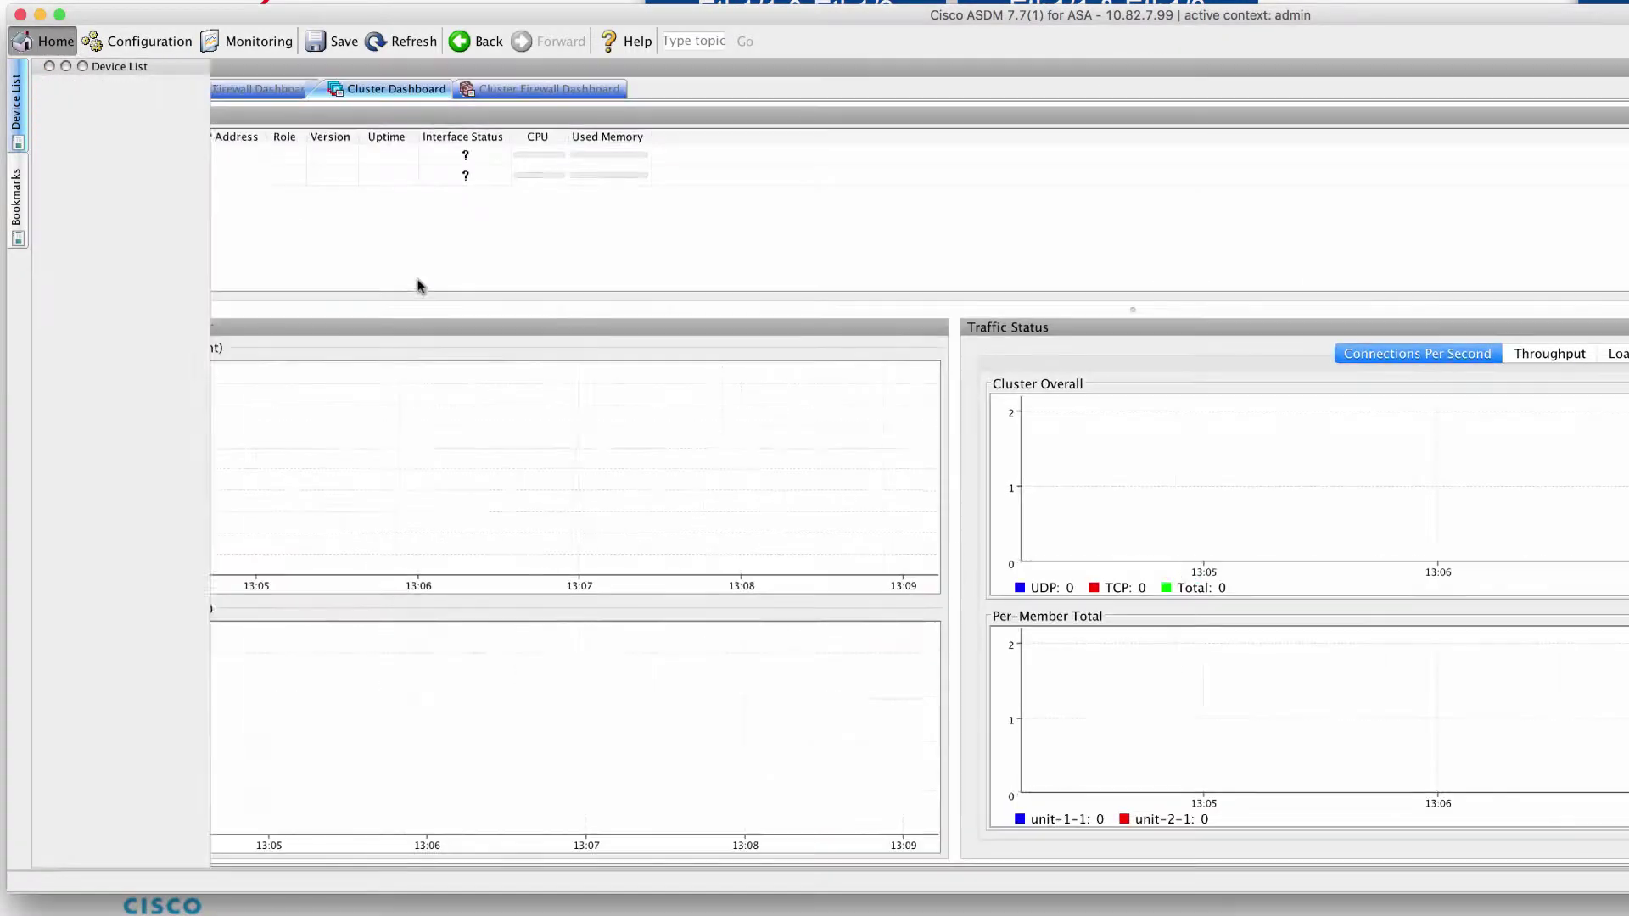
left_click(211, 180)
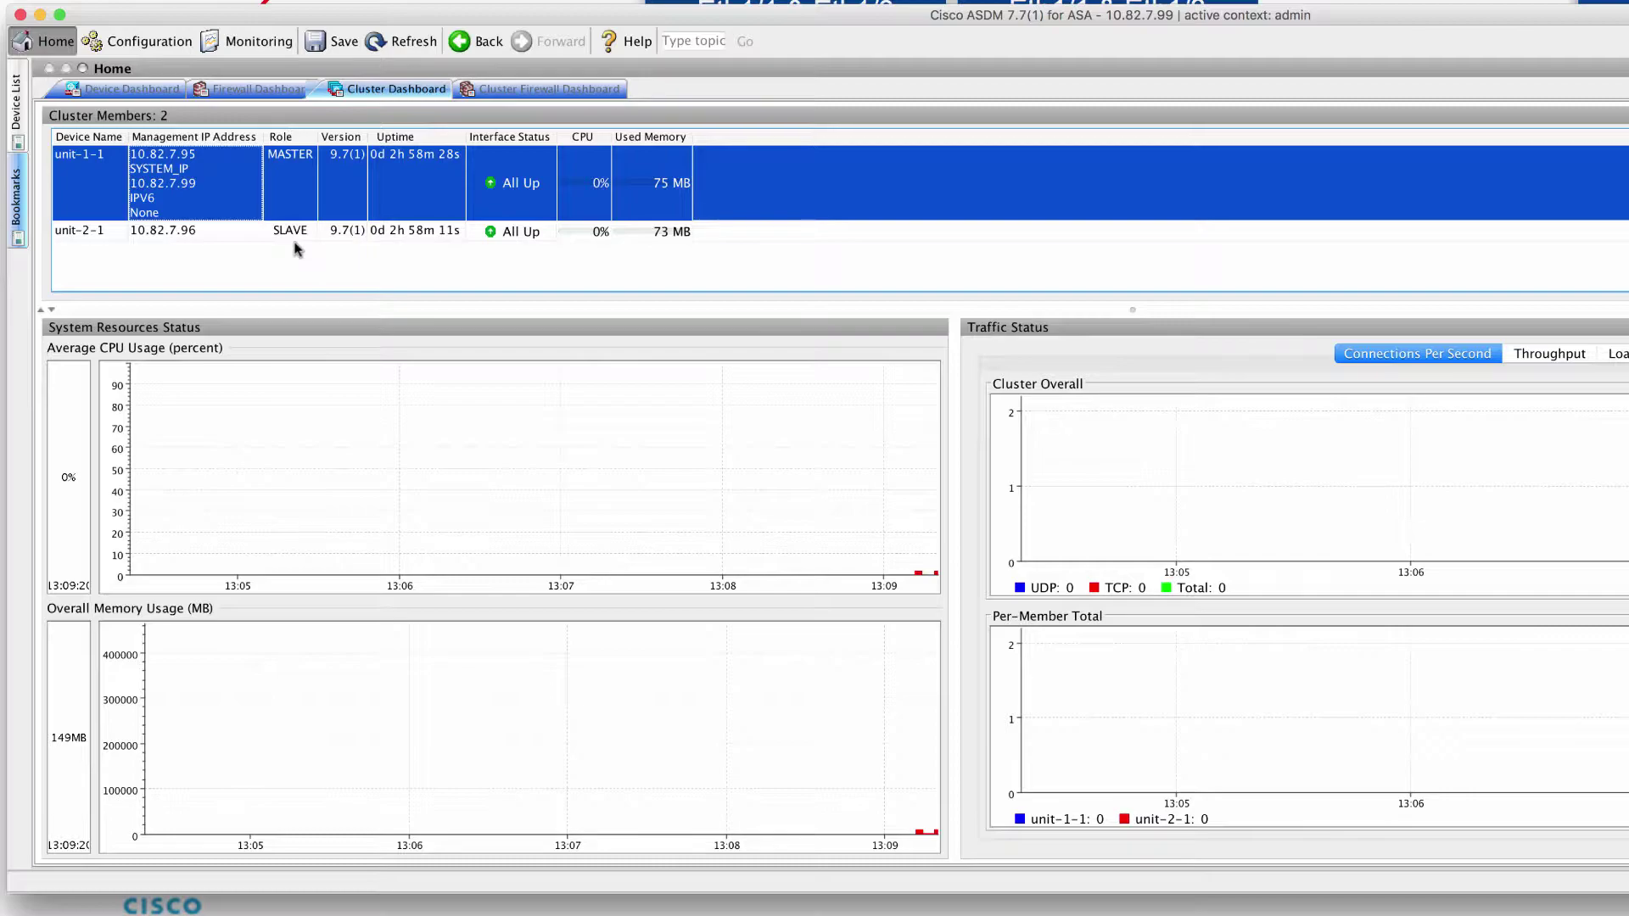
key("super+Tab")
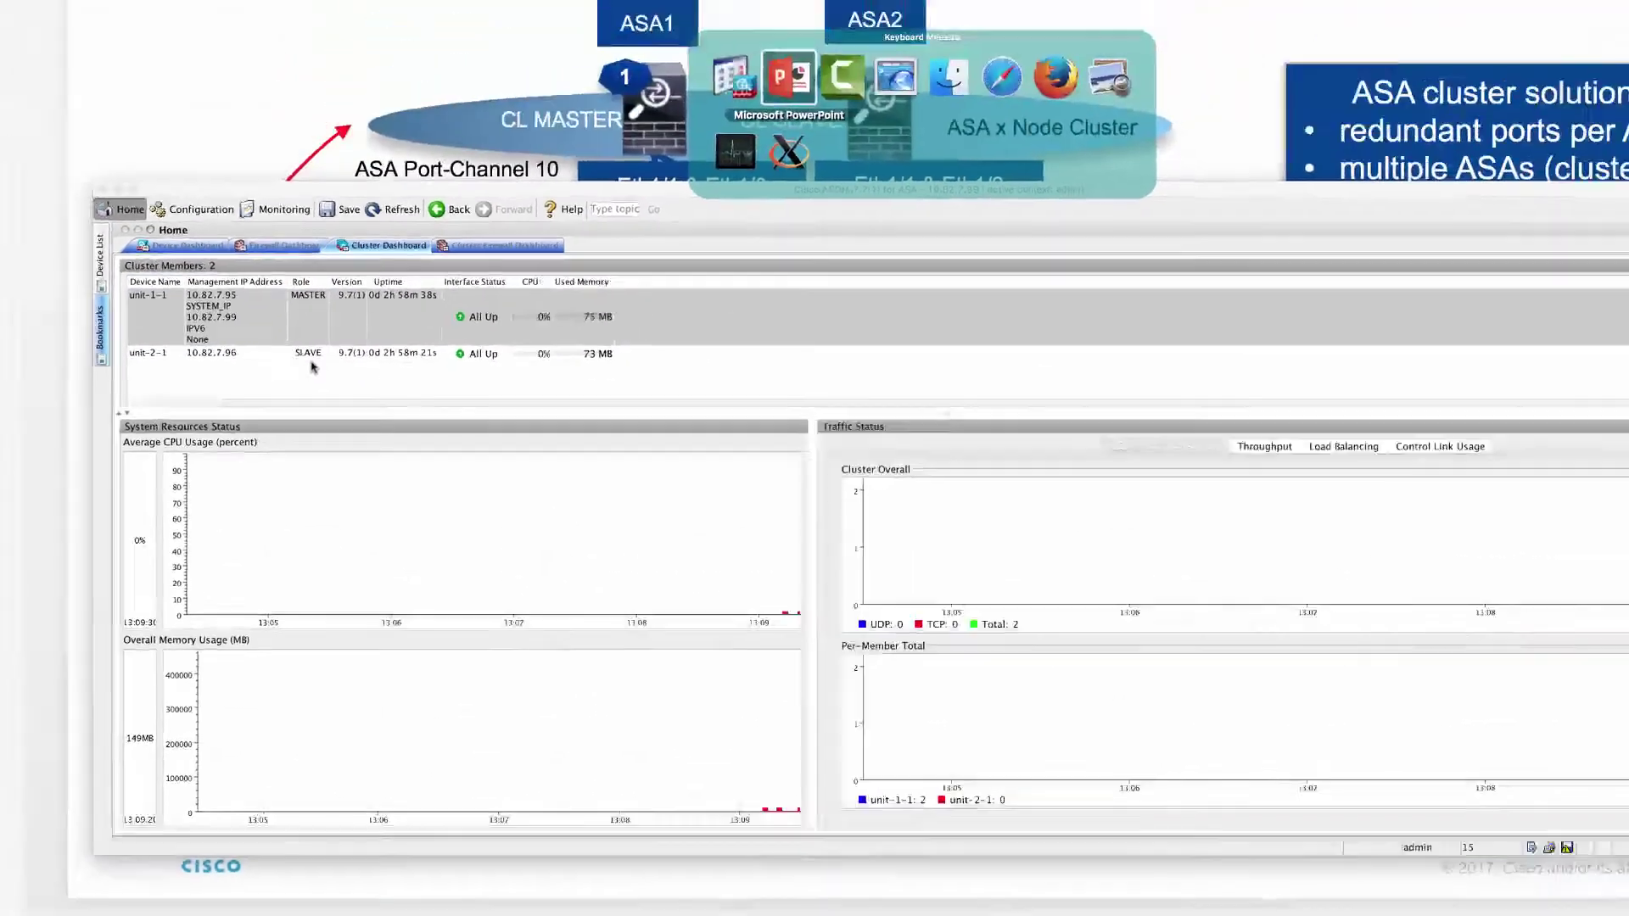
key("super+Tab")
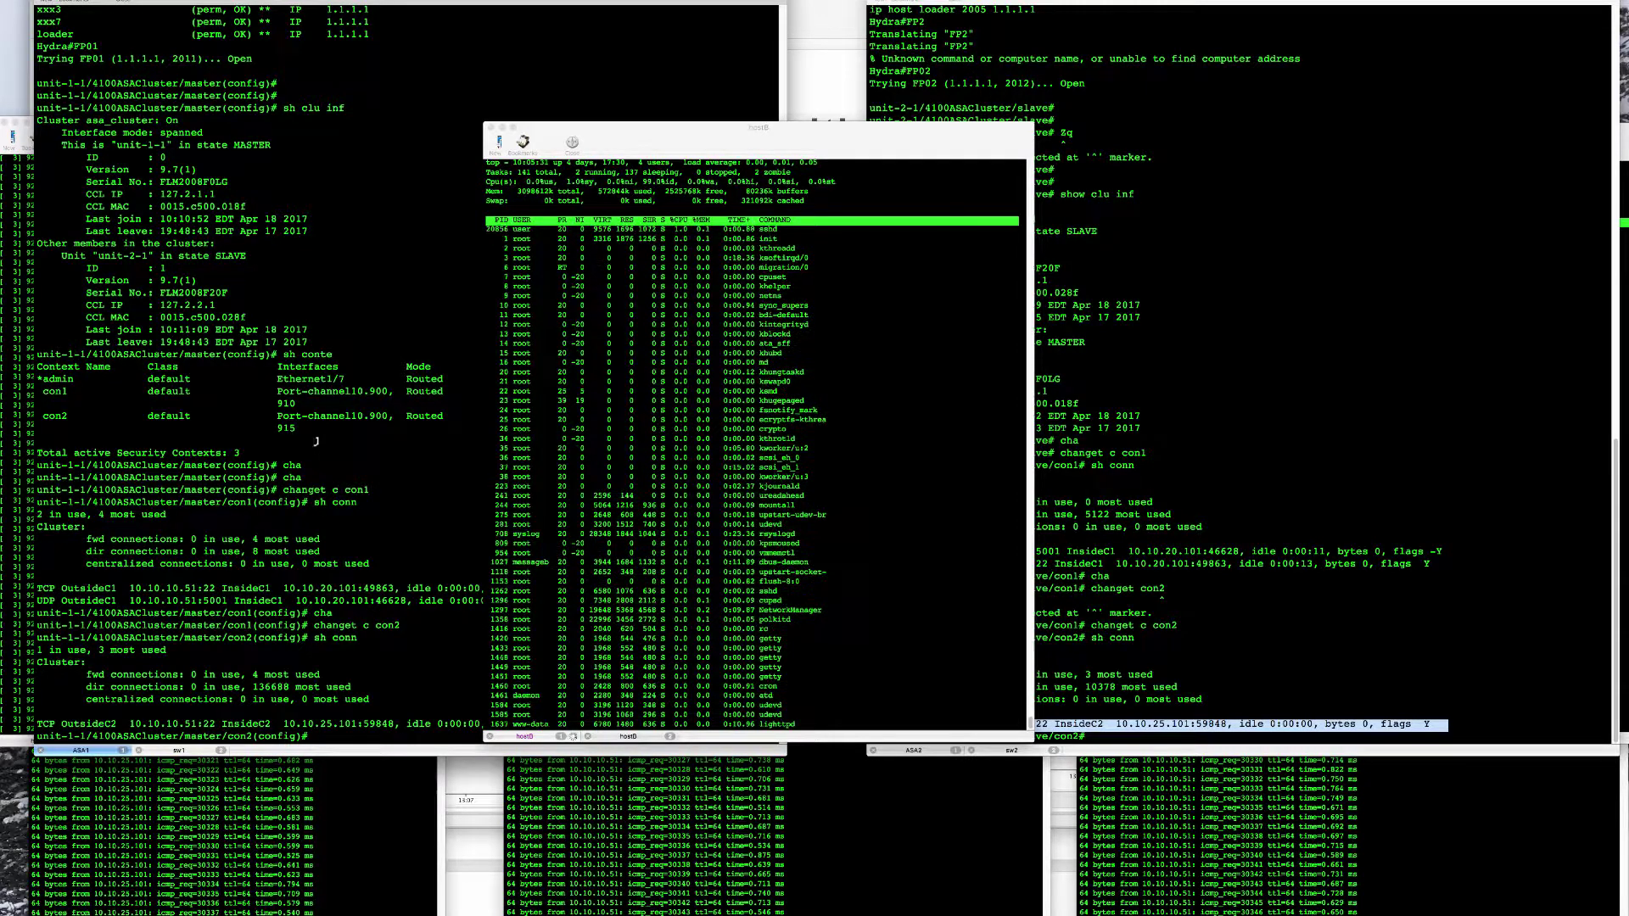
Highlight the master and slave cluster info and the security context list
left_click(280, 393)
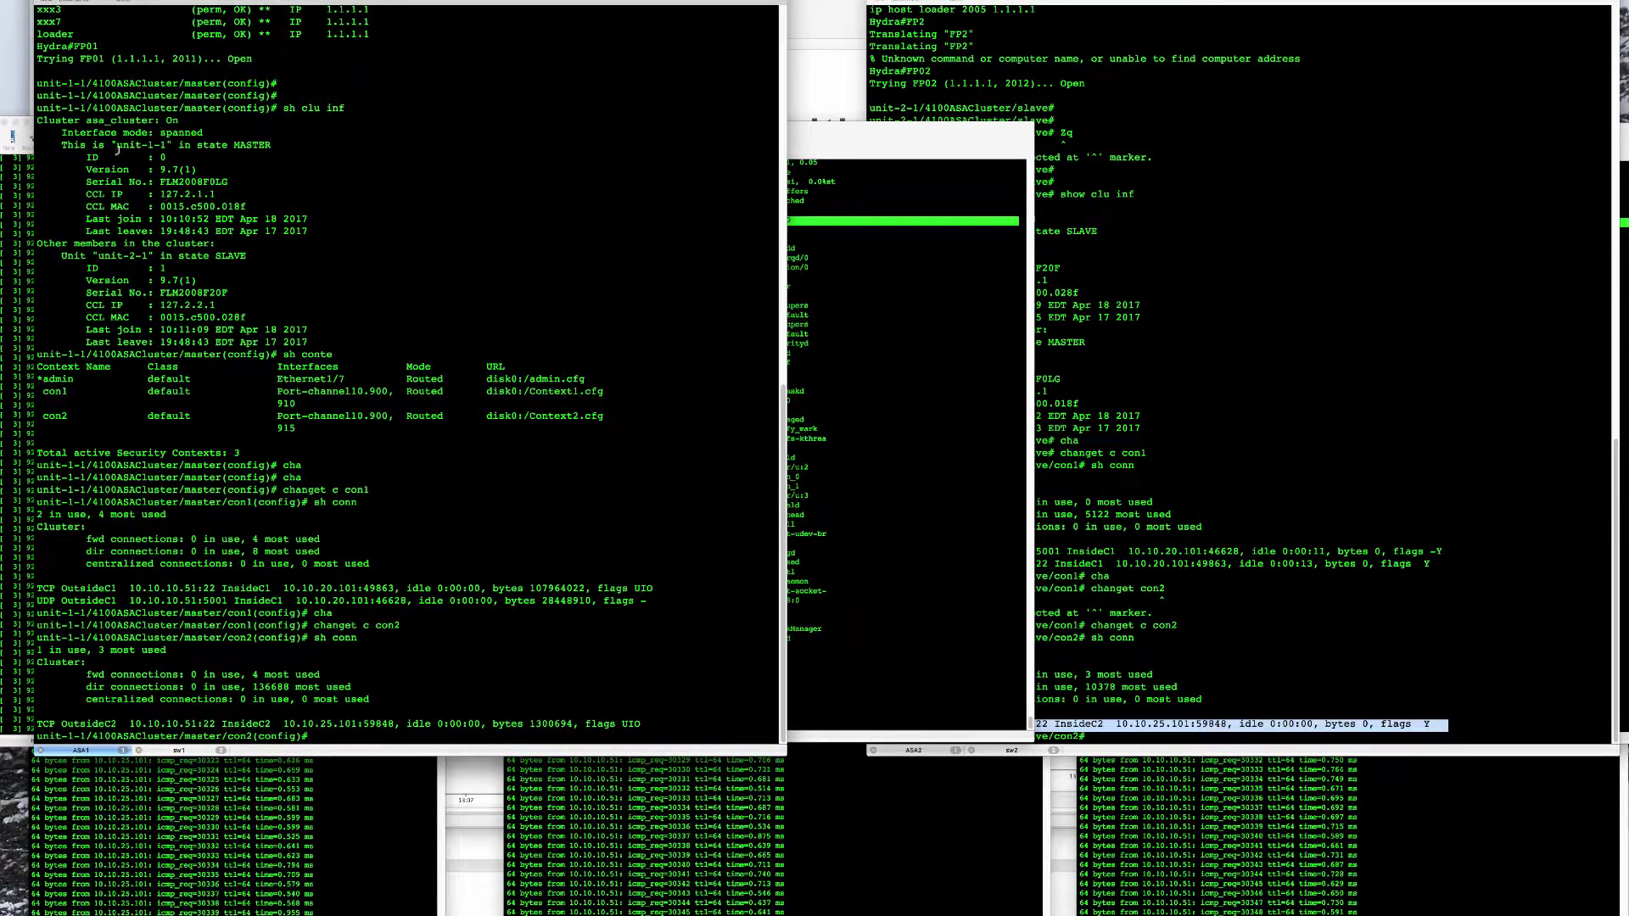
left_click_drag(37, 107, 279, 355)
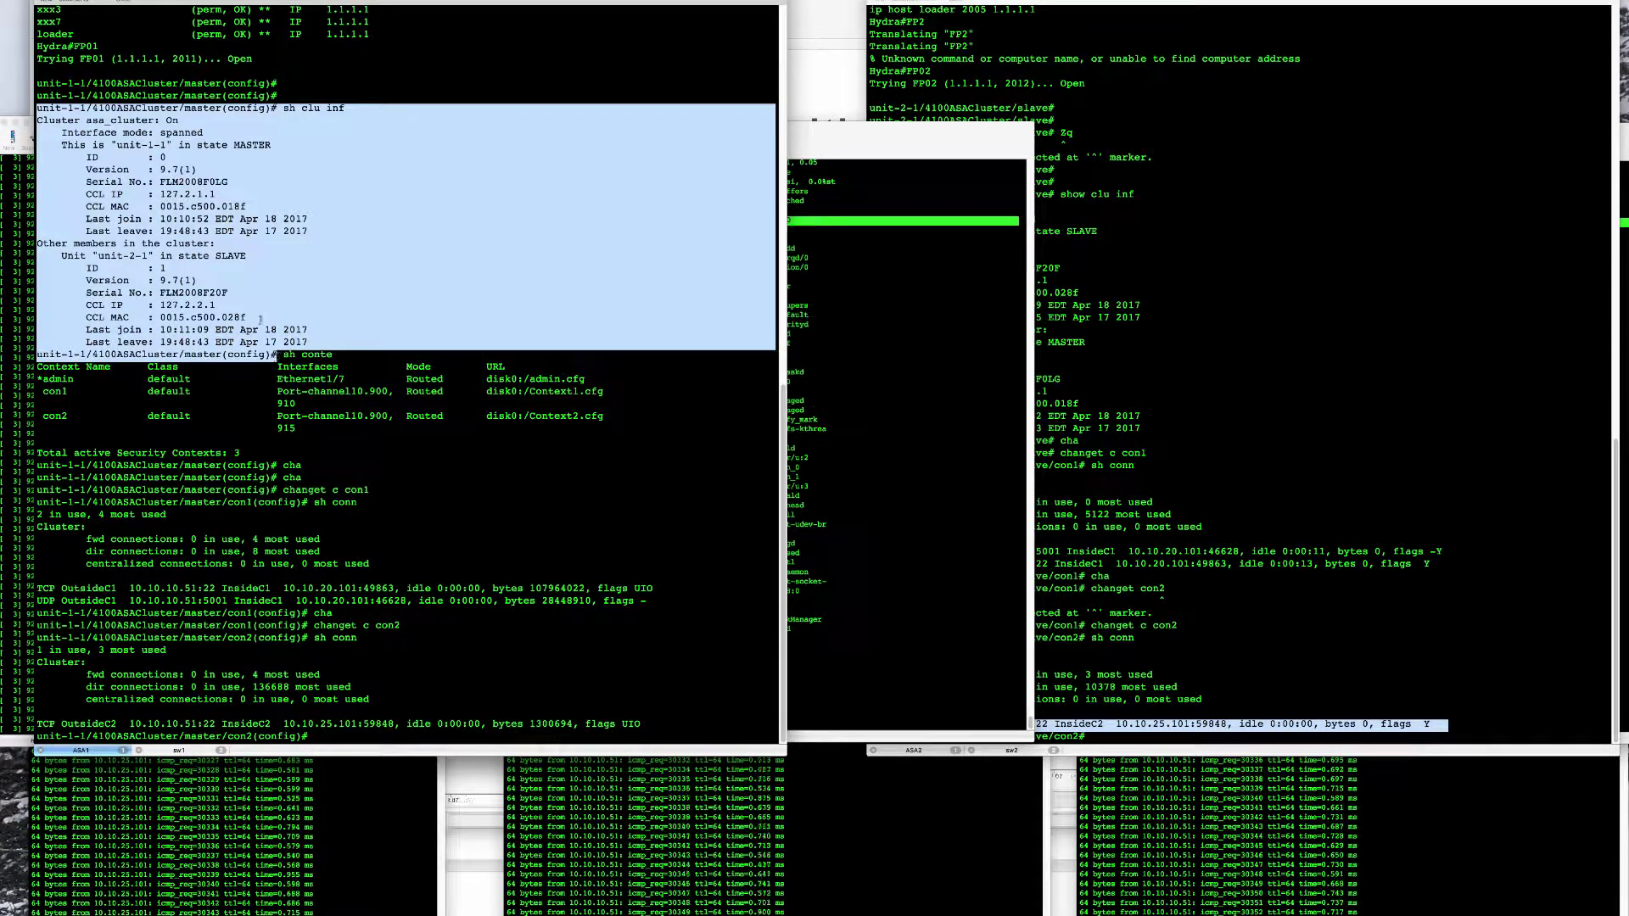
left_click(1147, 414)
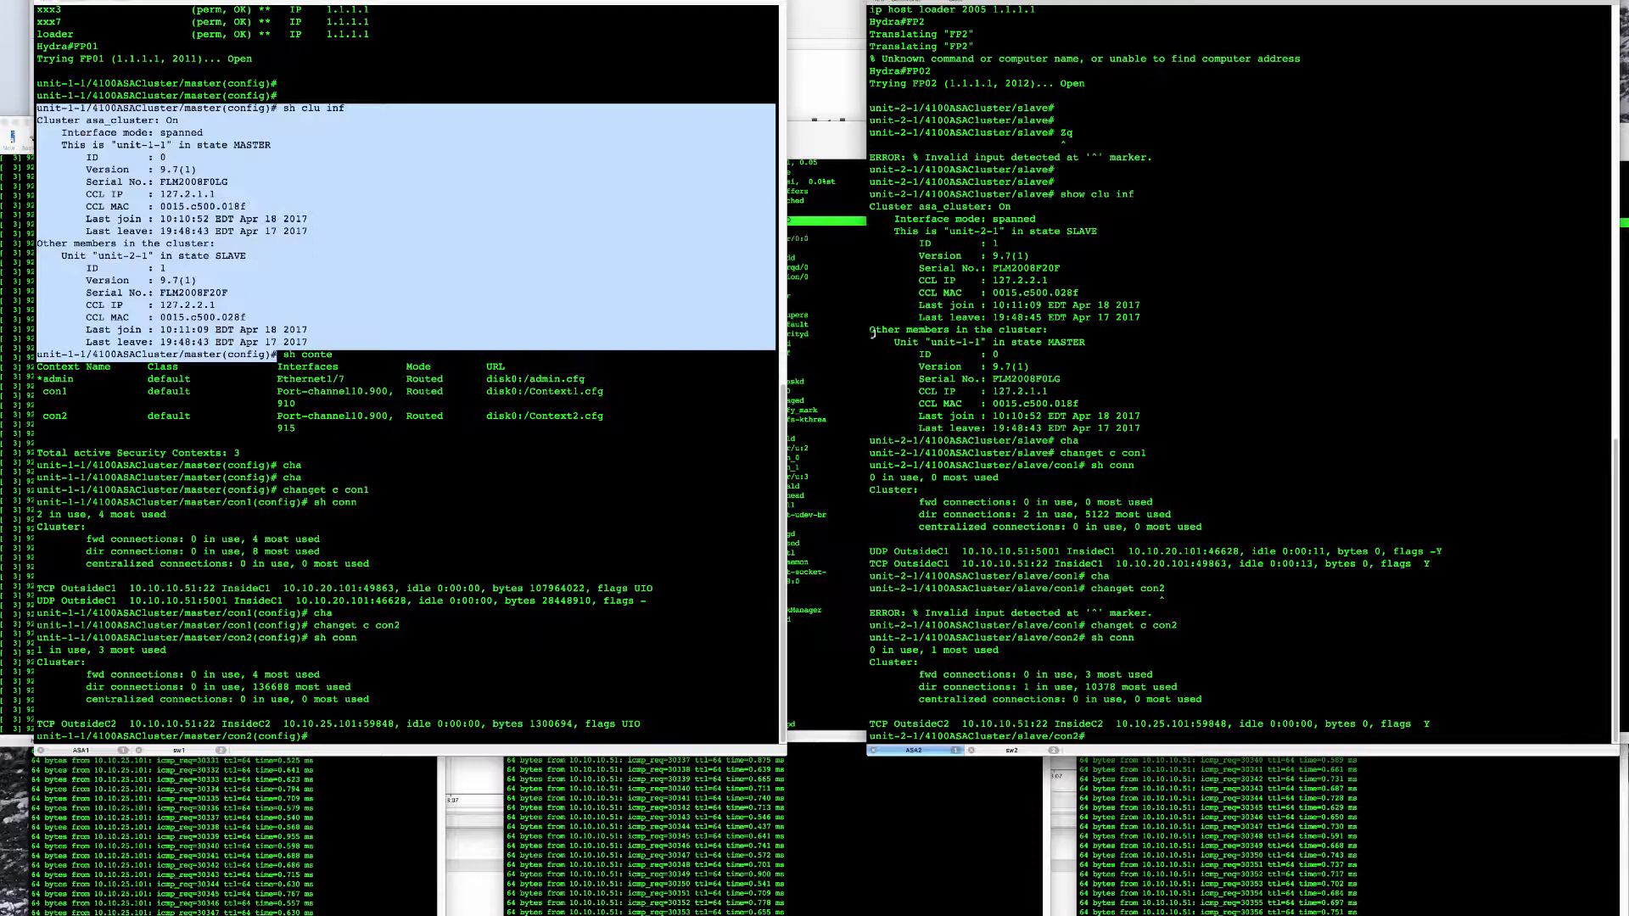
left_click_drag(870, 202, 1170, 317)
left_click(476, 576)
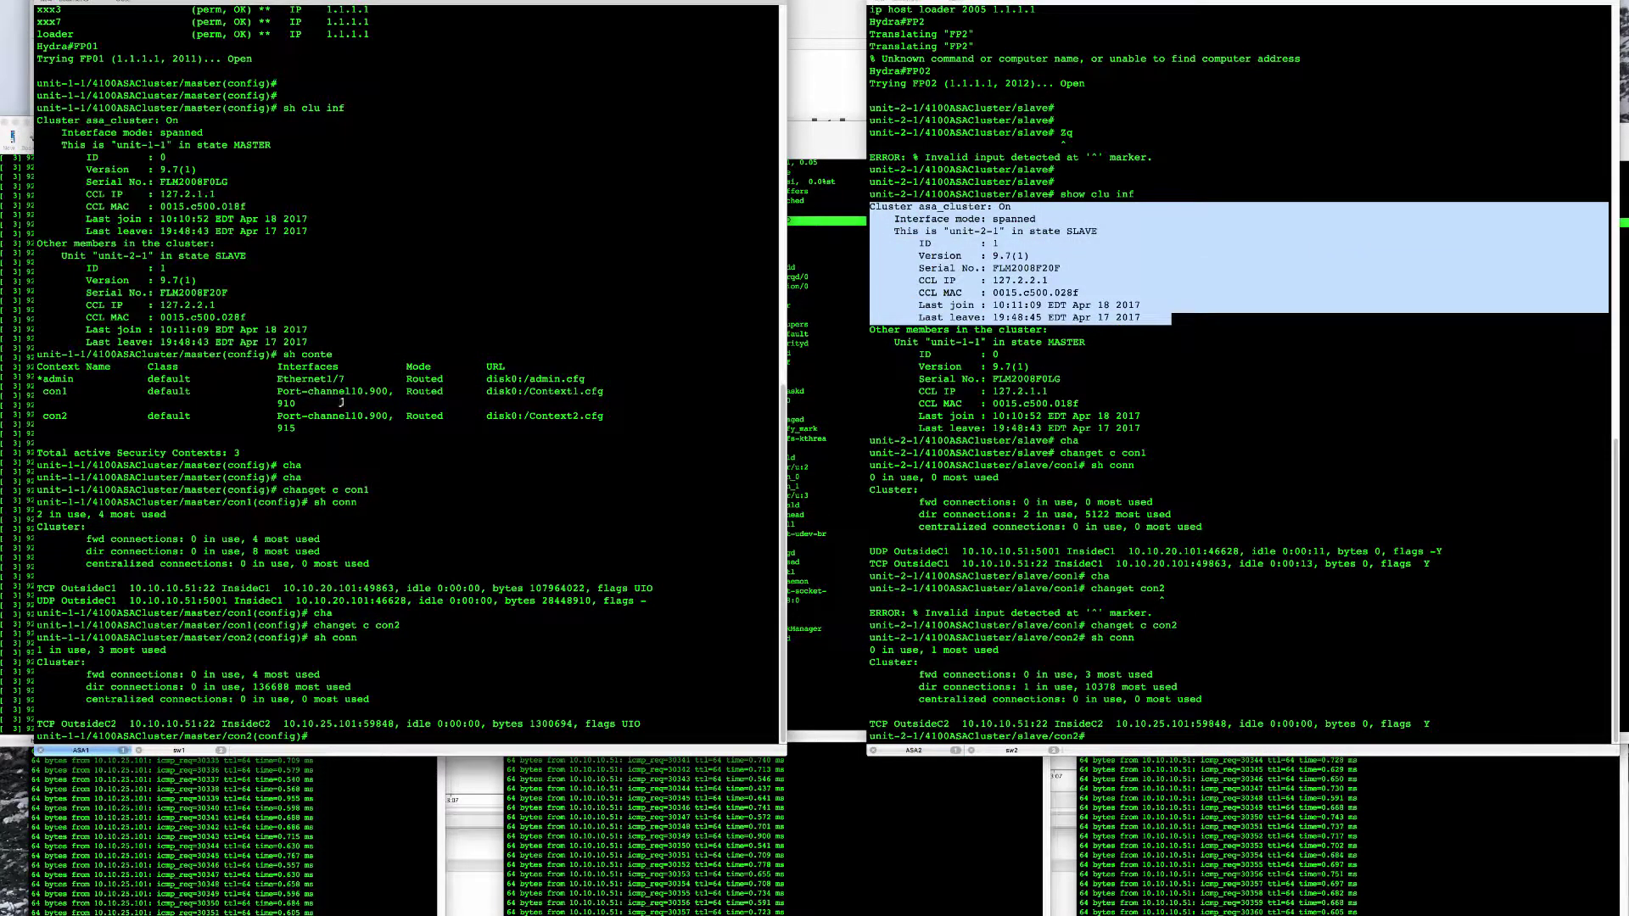
left_click_drag(40, 355, 355, 445)
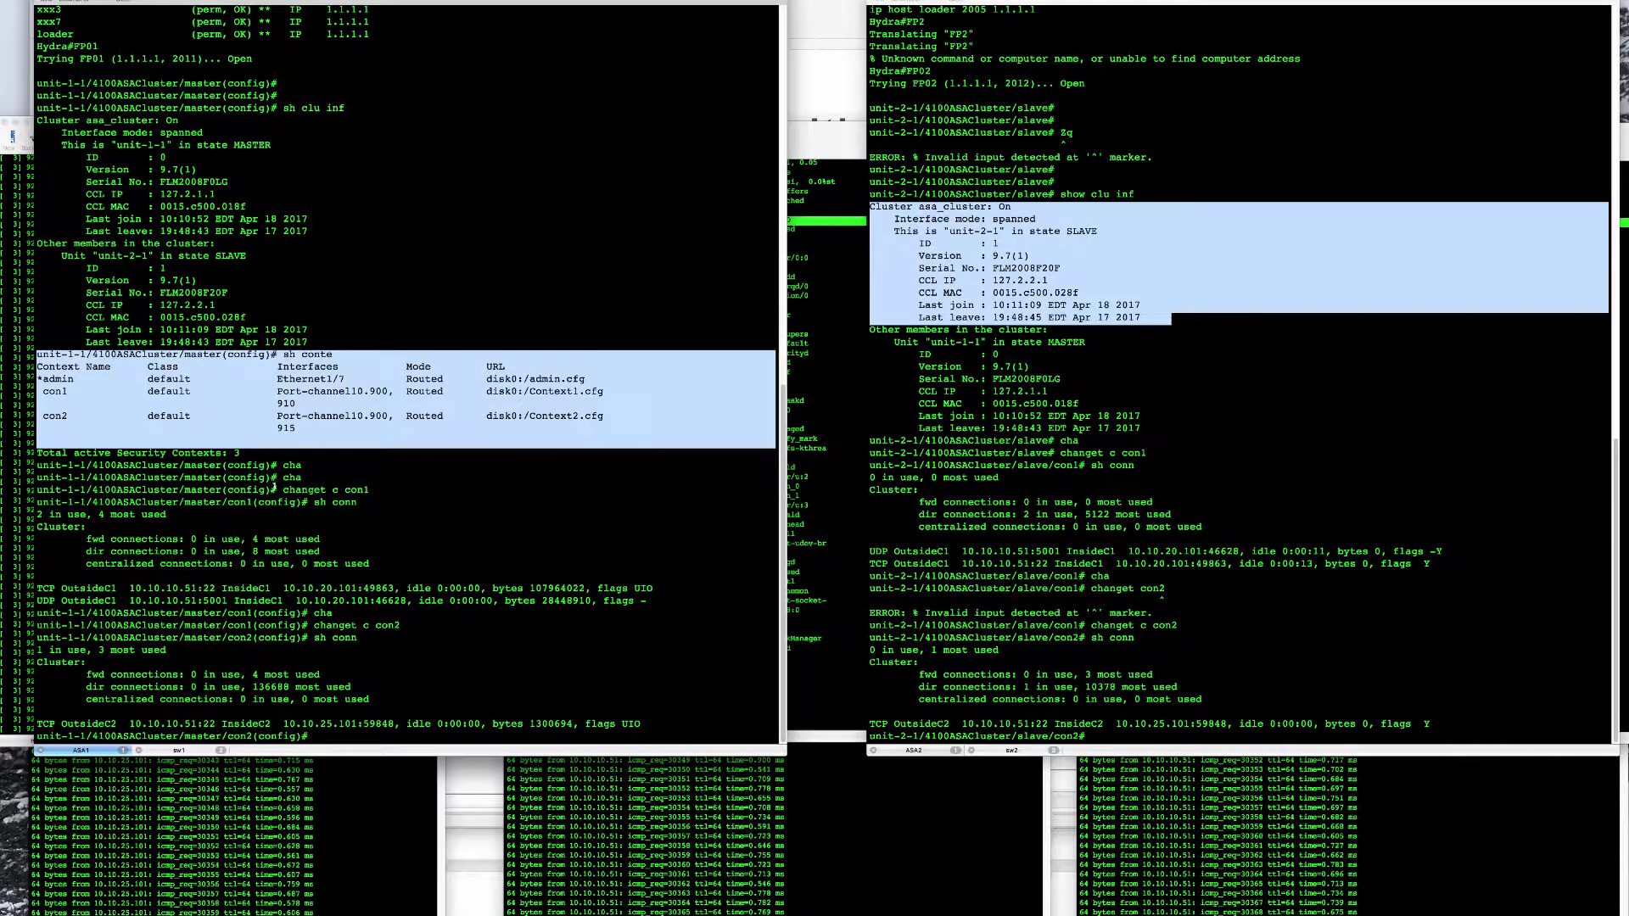
Highlight the changeto con1 command and con1 TCP/UDP connections on both ASA units
left_click_drag(271, 490, 407, 491)
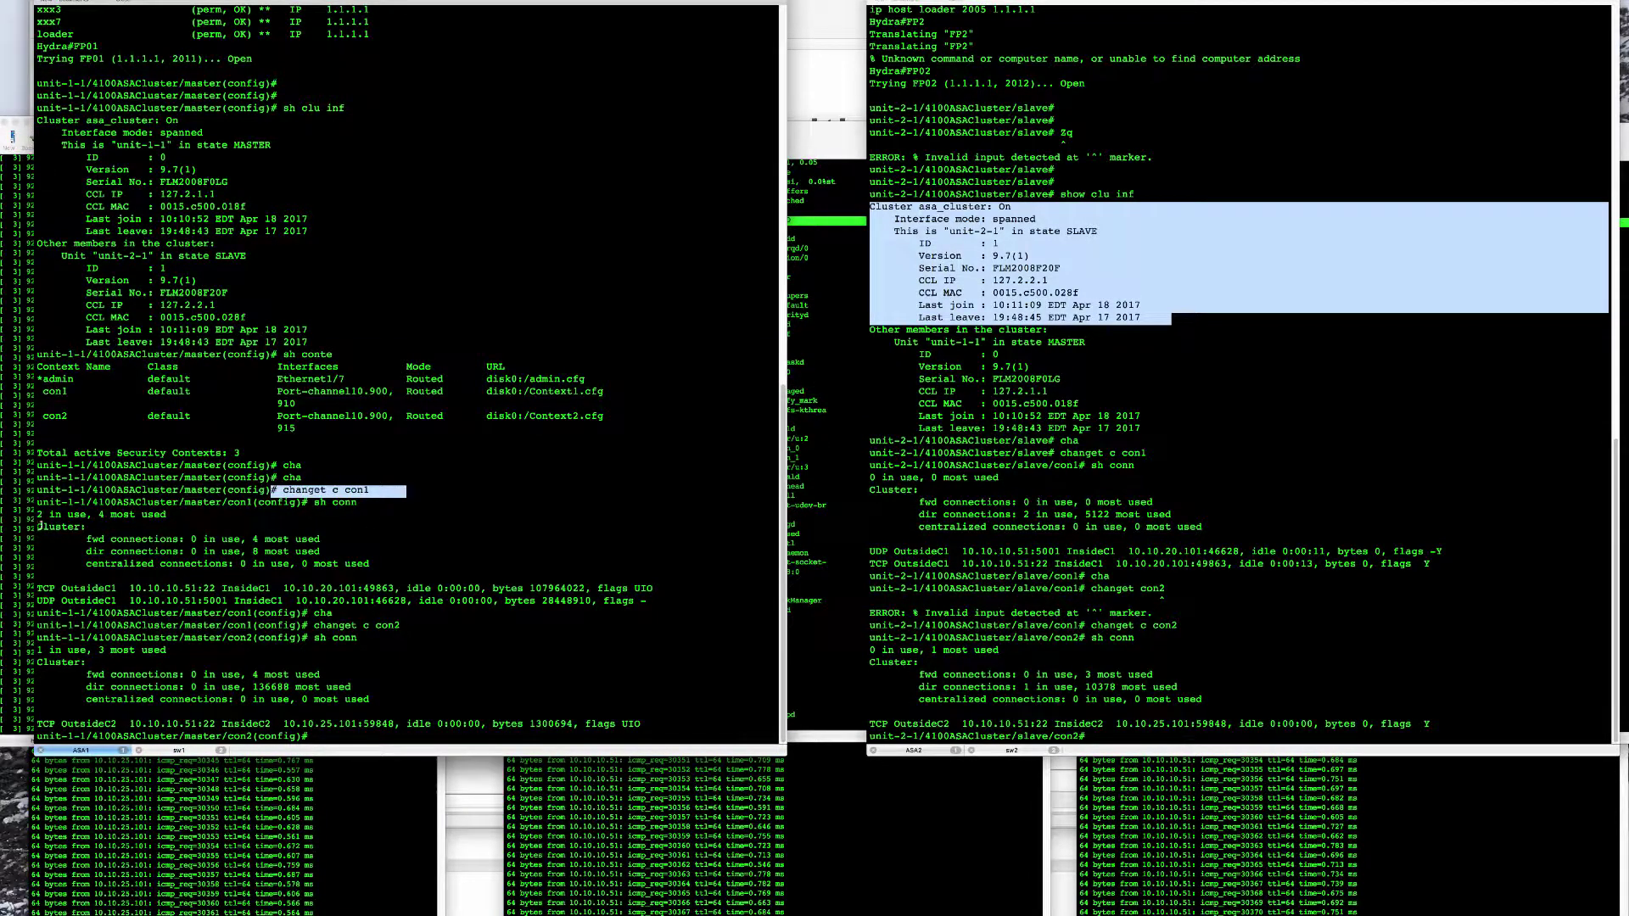
left_click_drag(41, 587, 39, 612)
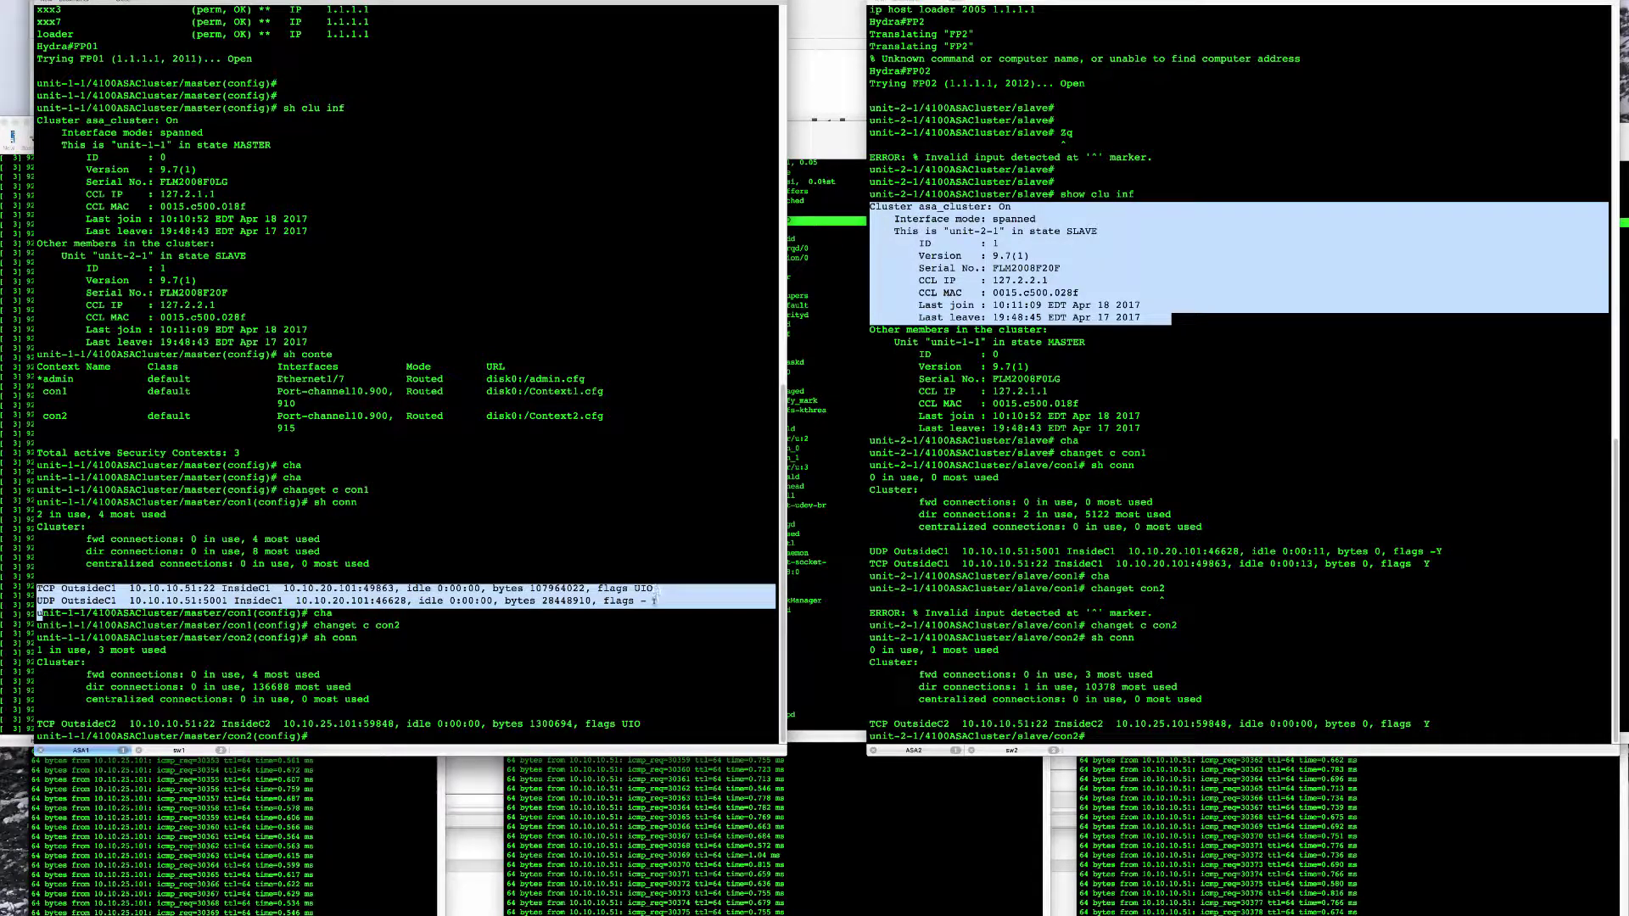
left_click(878, 552)
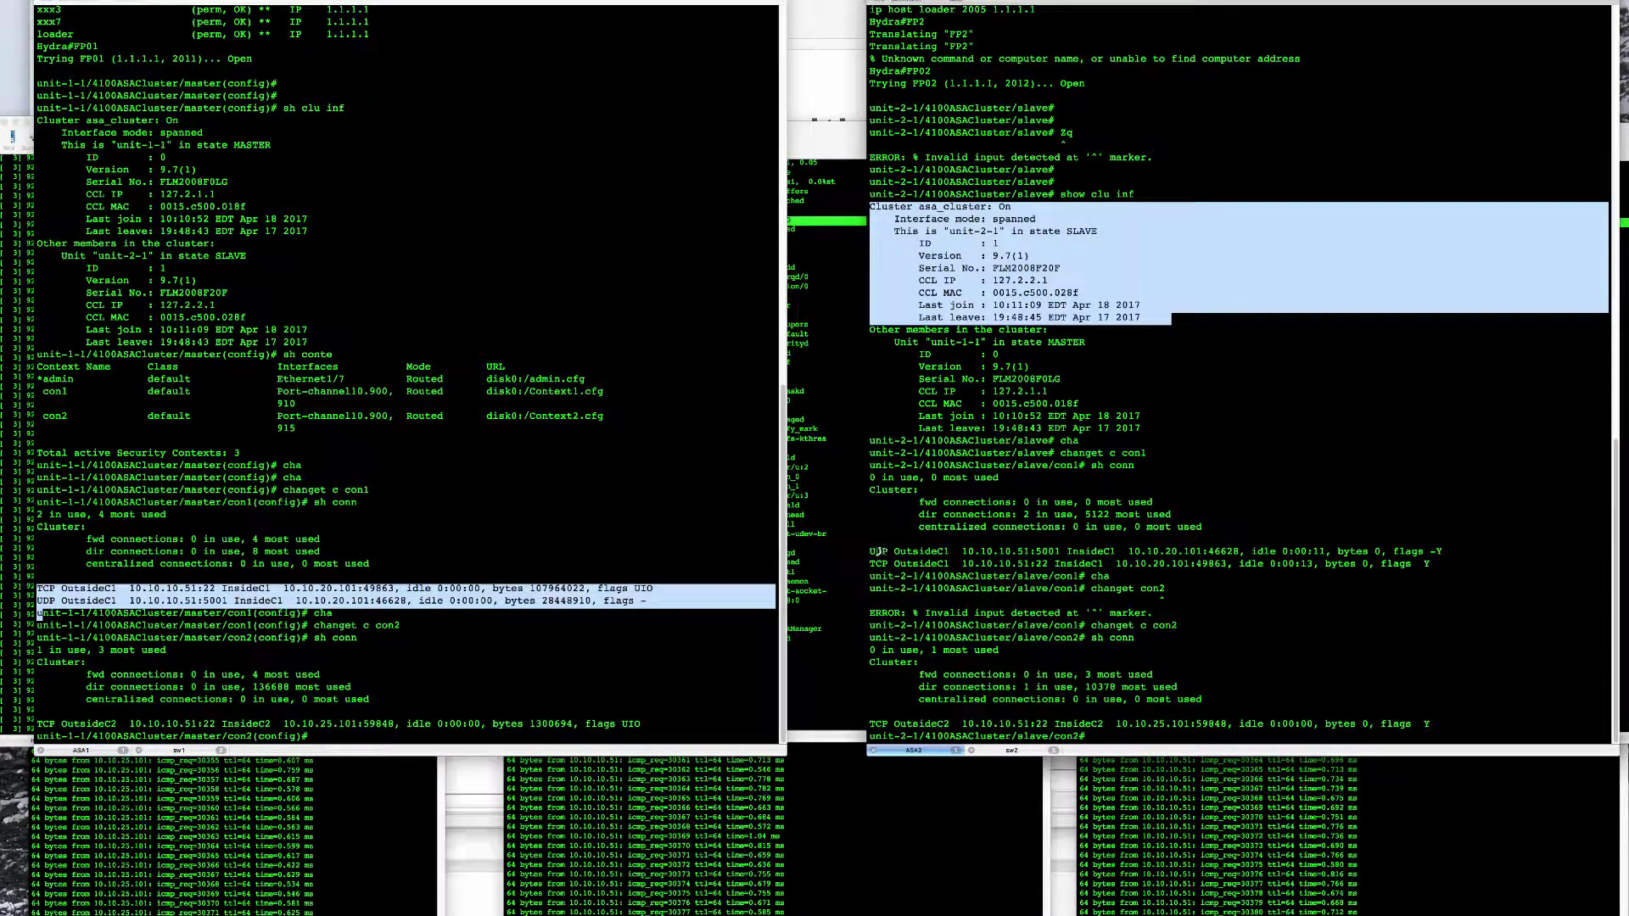
left_click_drag(872, 551, 1433, 565)
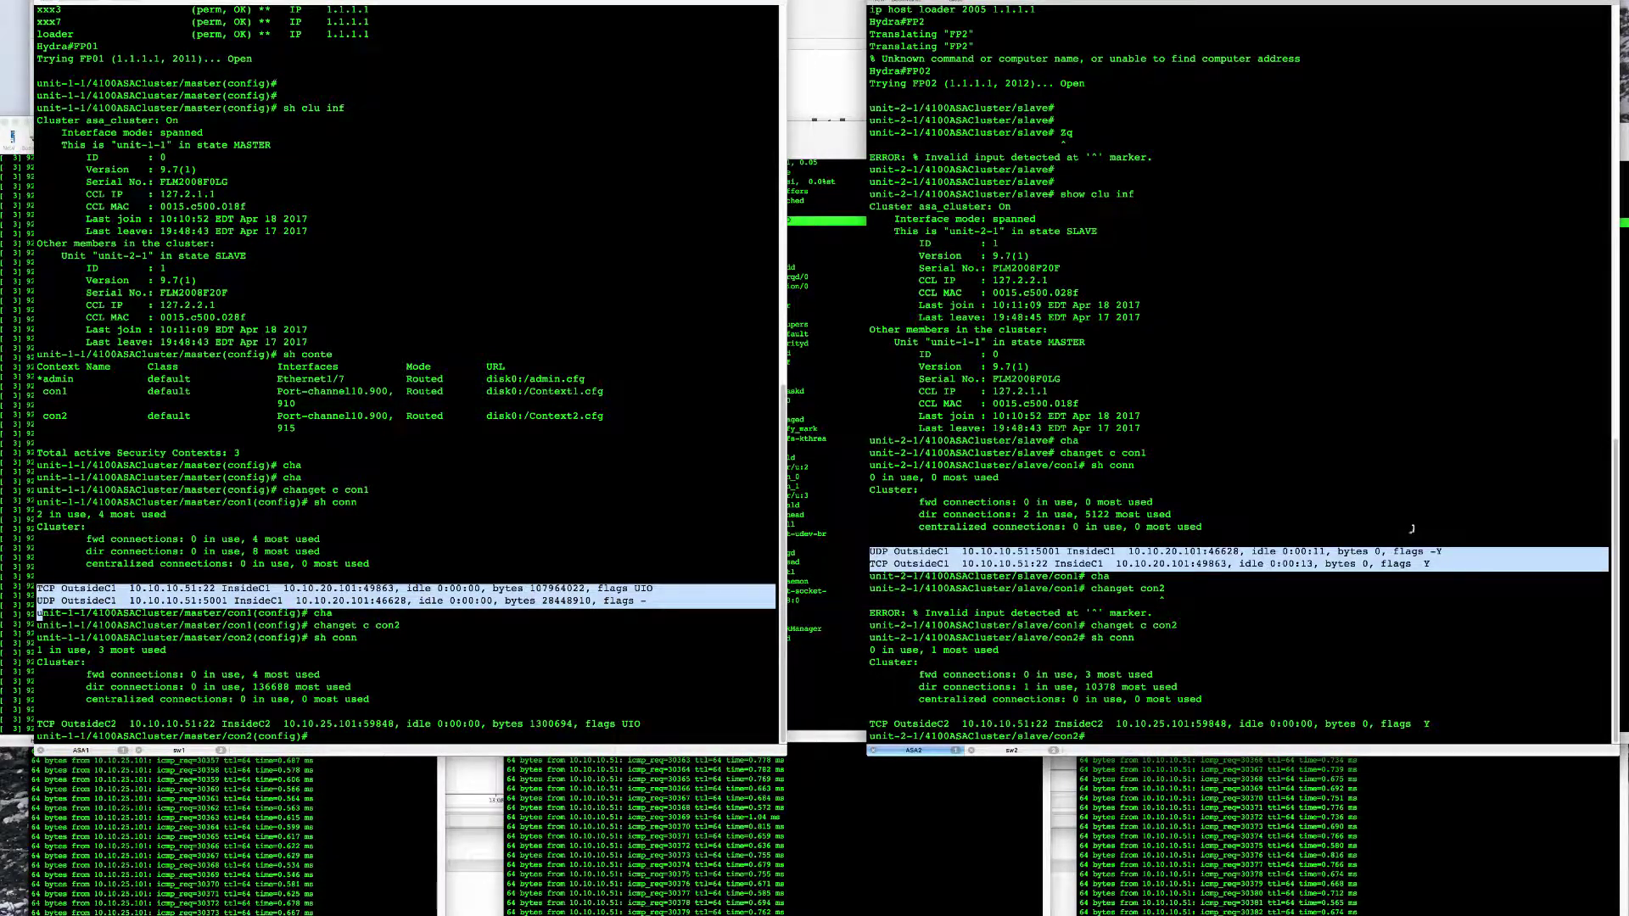
left_click(1174, 658)
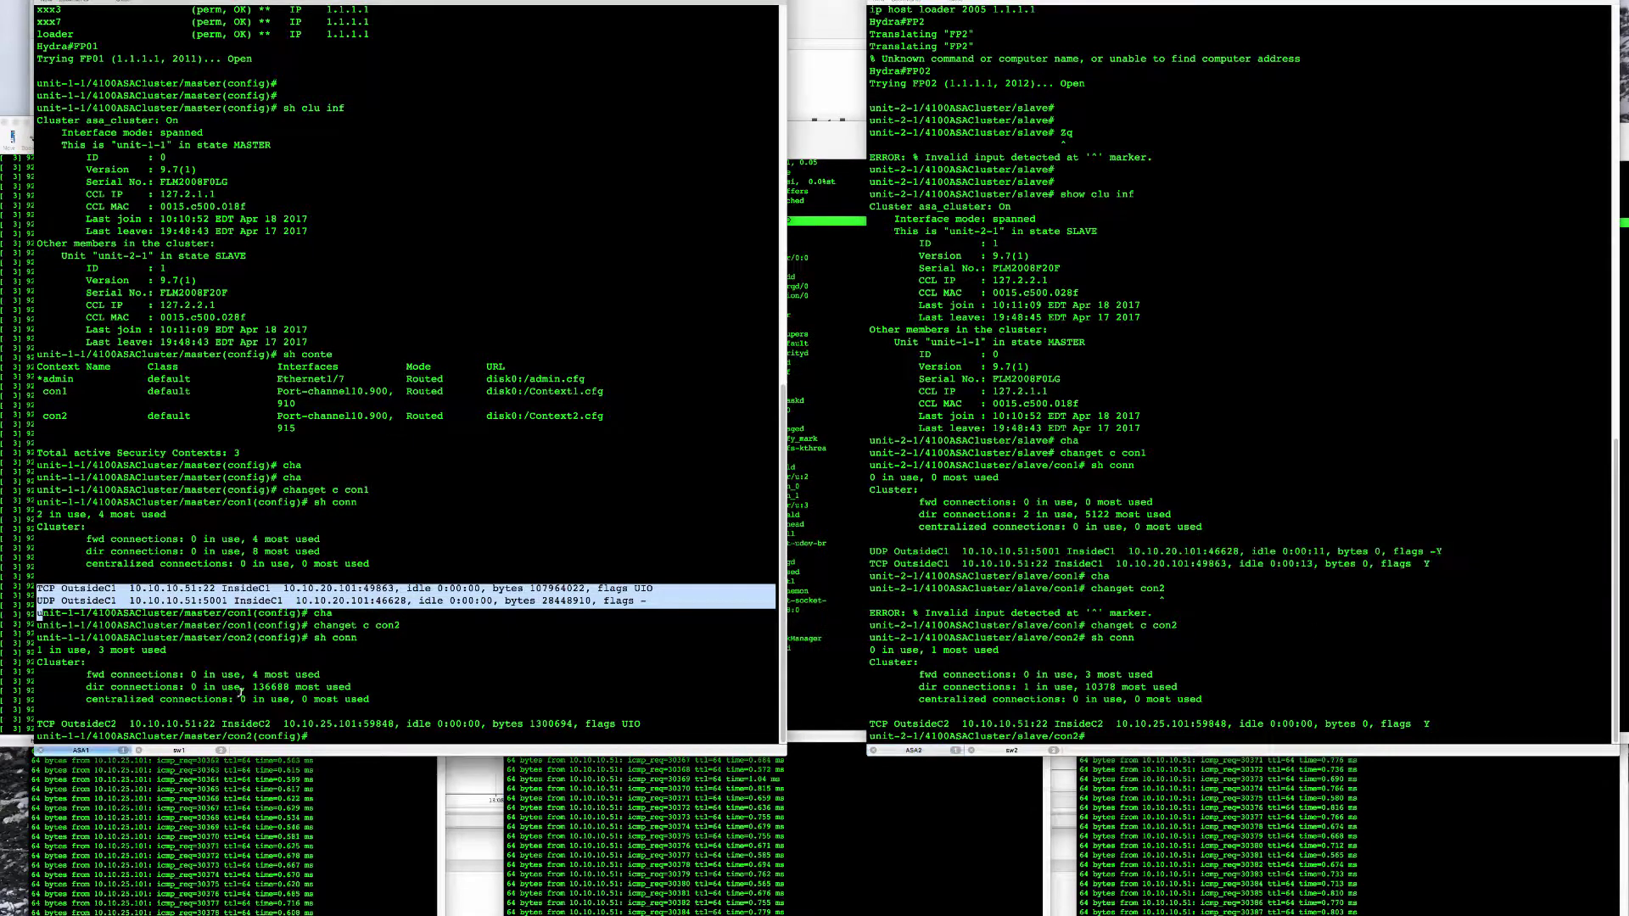
Mark the matching TCP OutsideC2 connection from 10.10.10.51:22 in con2 on both units
left_click(313, 626)
left_click_drag(313, 626, 406, 627)
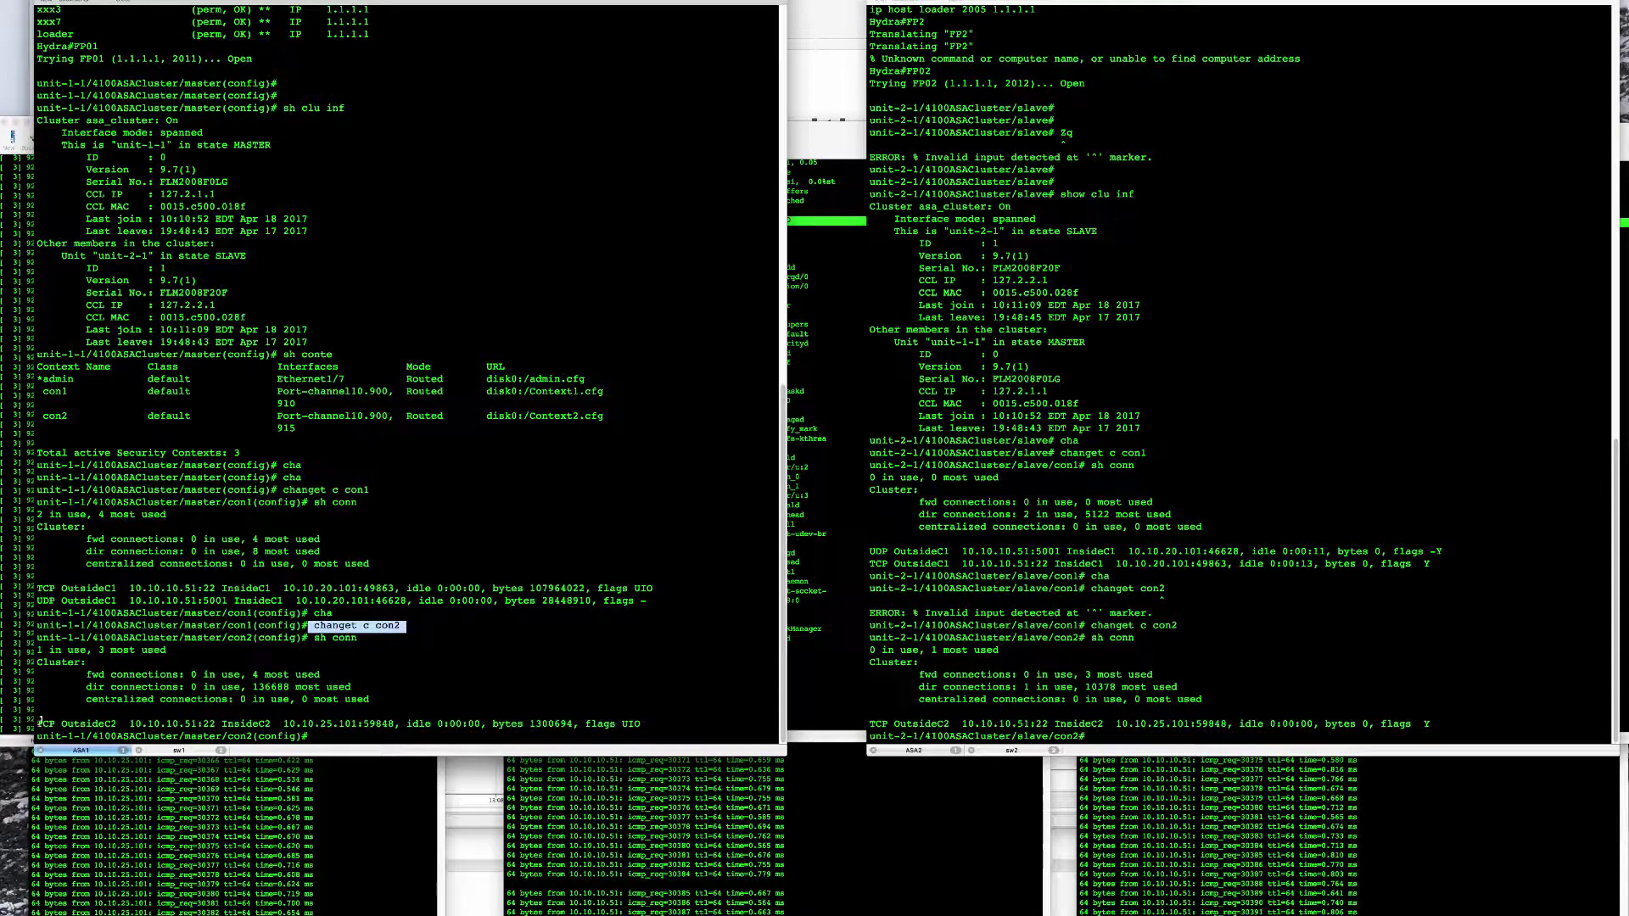
left_click_drag(38, 724, 652, 724)
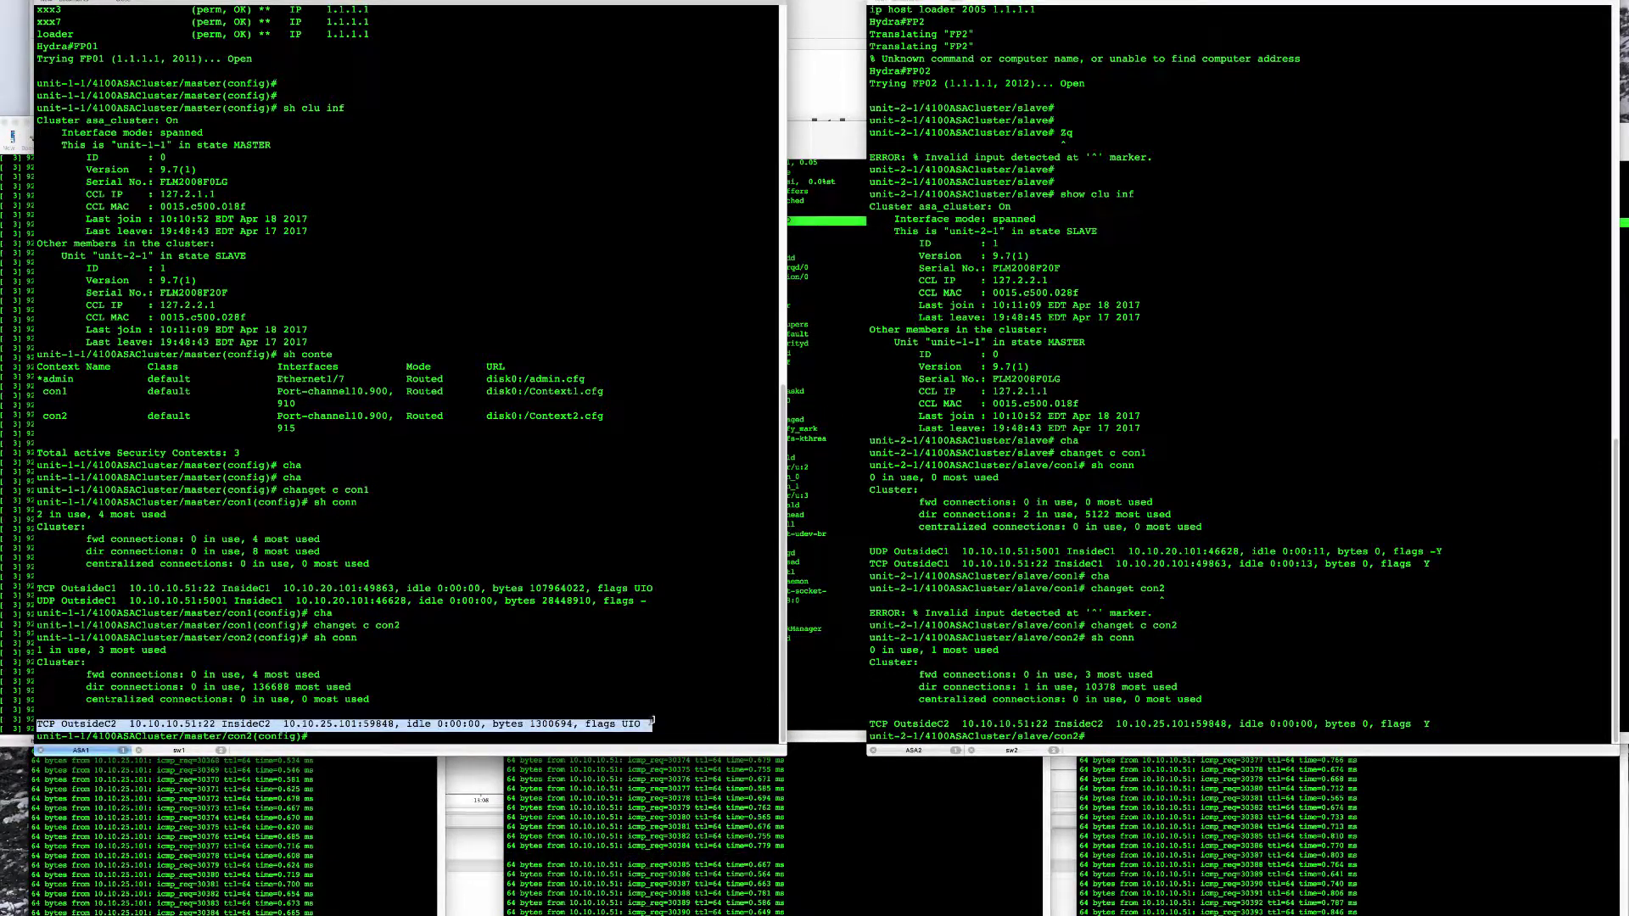
left_click(1442, 725)
left_click_drag(1442, 726, 859, 717)
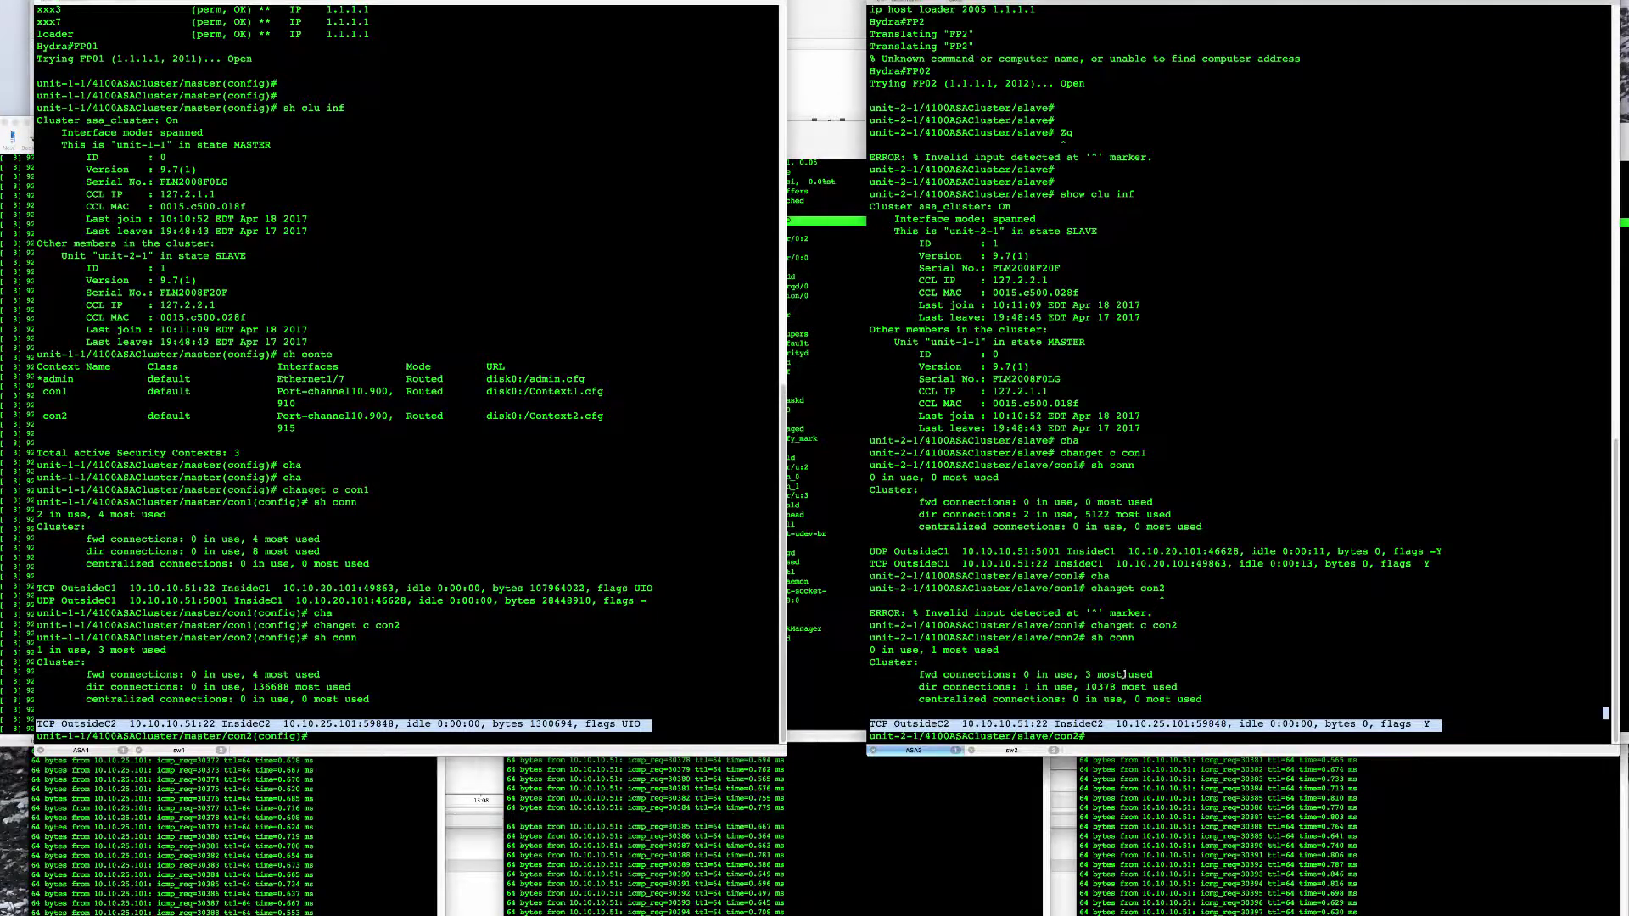
key("super+grave")
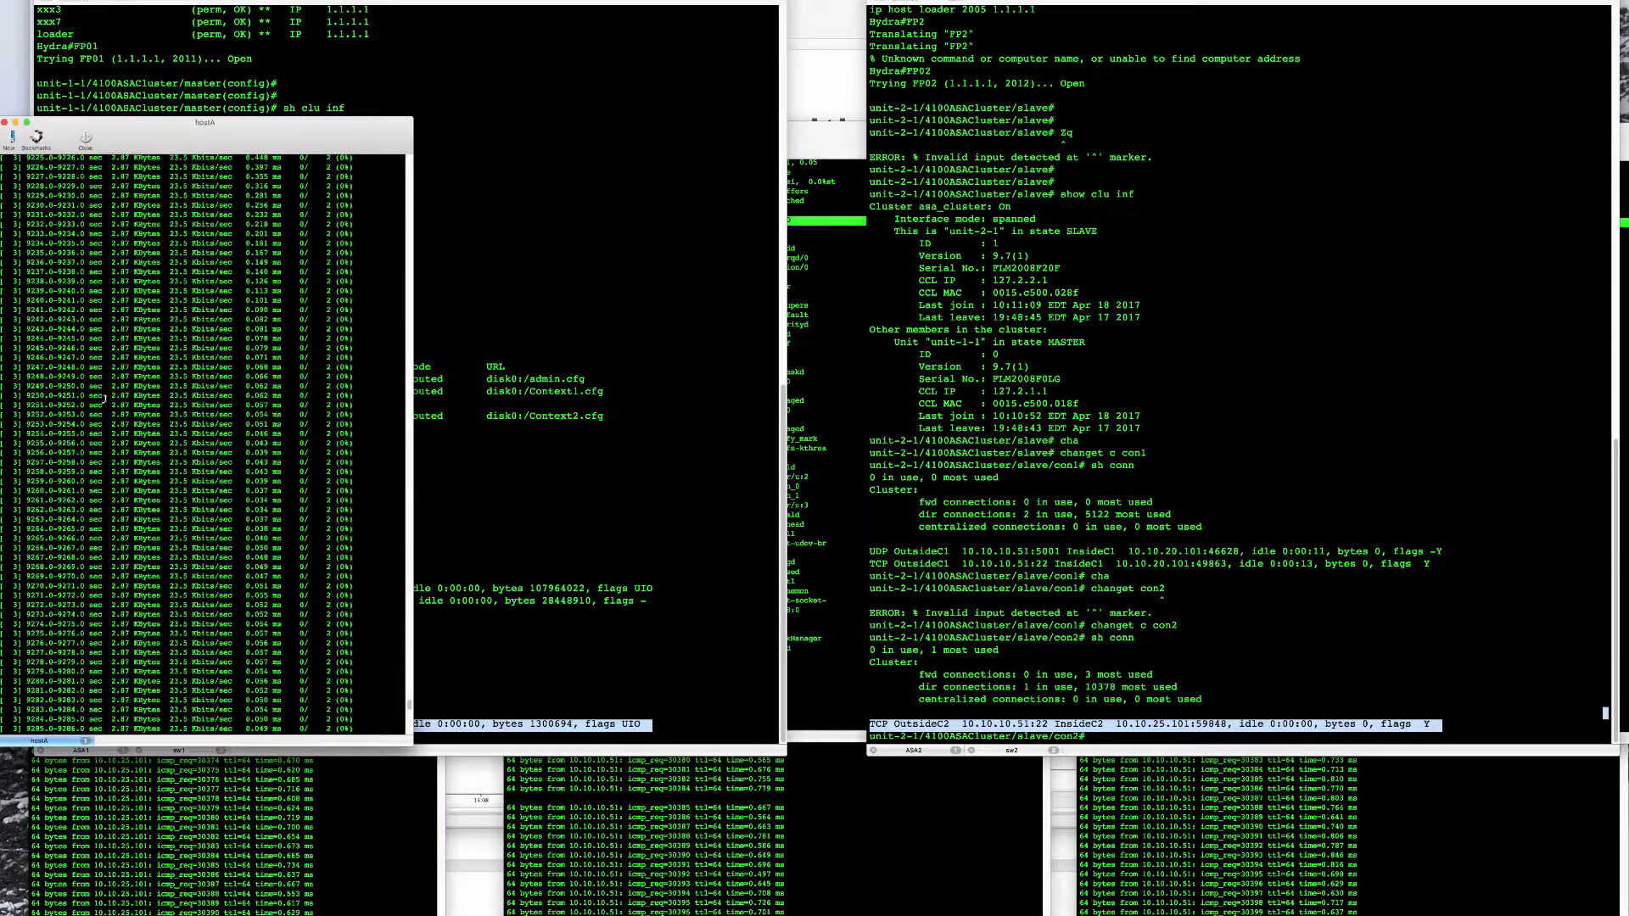
Cycle through the hostB and hostC top windows and hostB's iperf throughput log
left_click(849, 358)
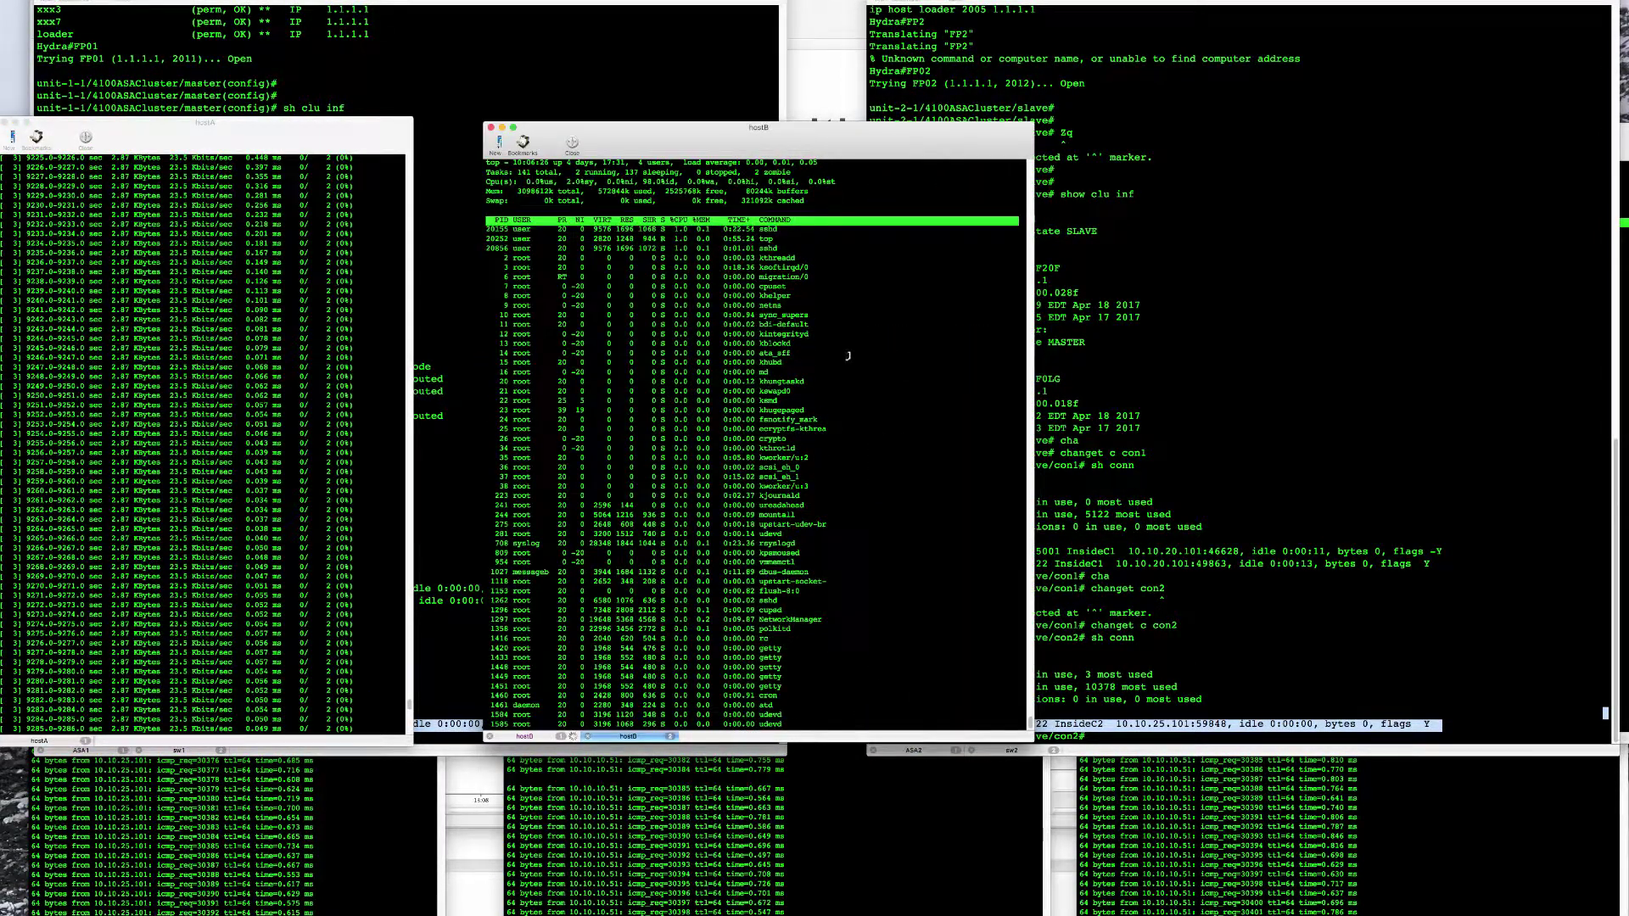
key("super+grave")
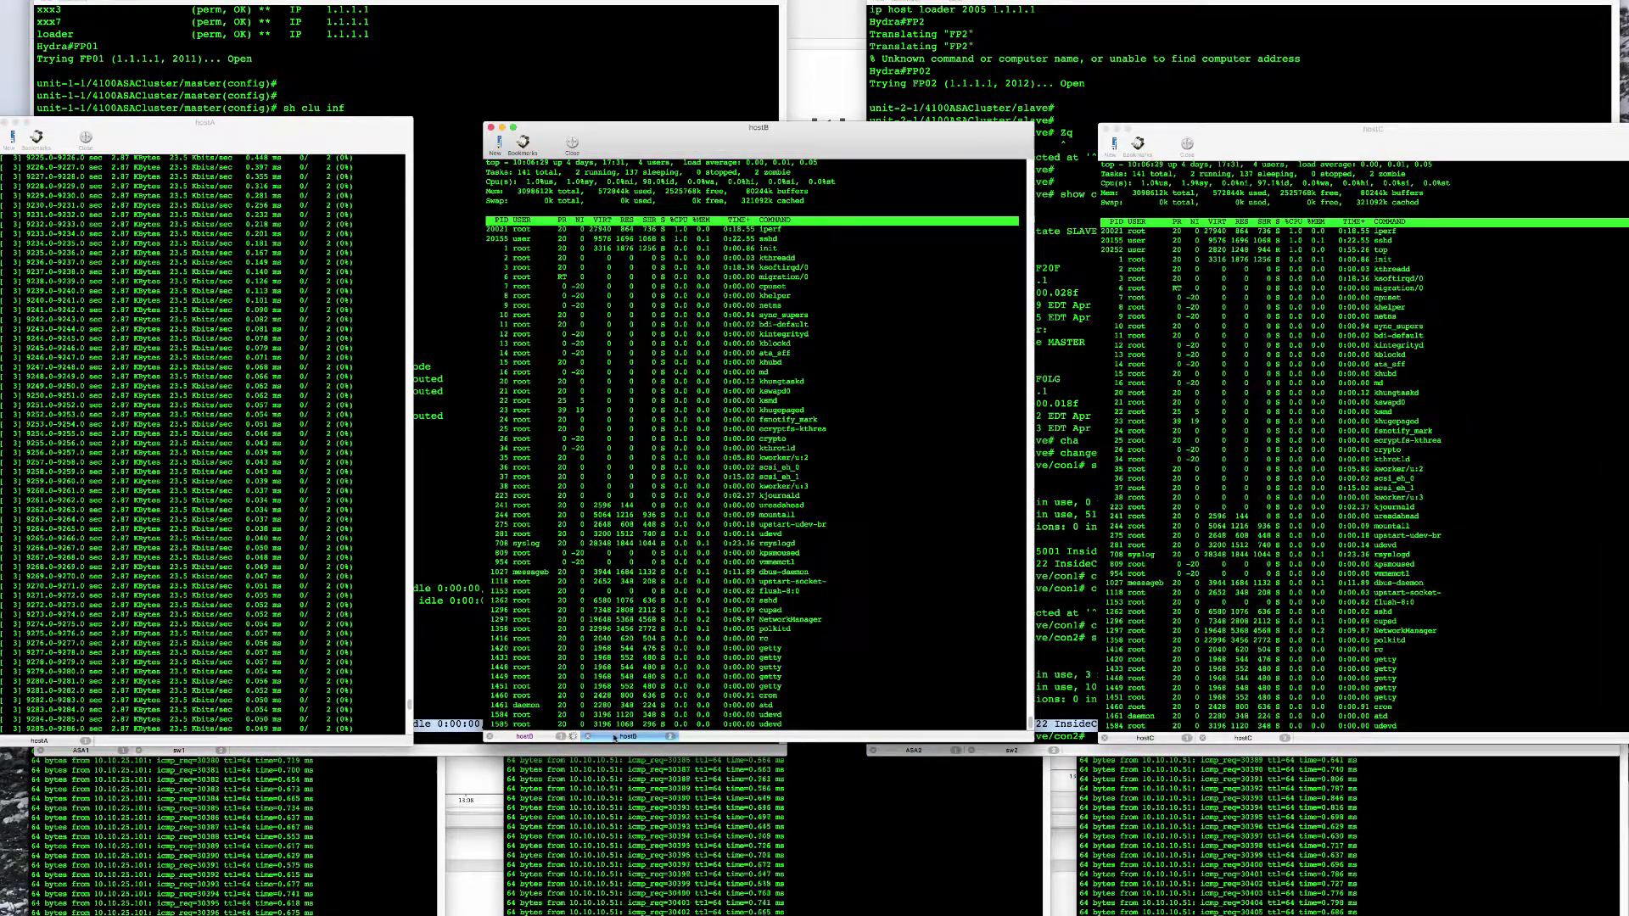
left_click(526, 737)
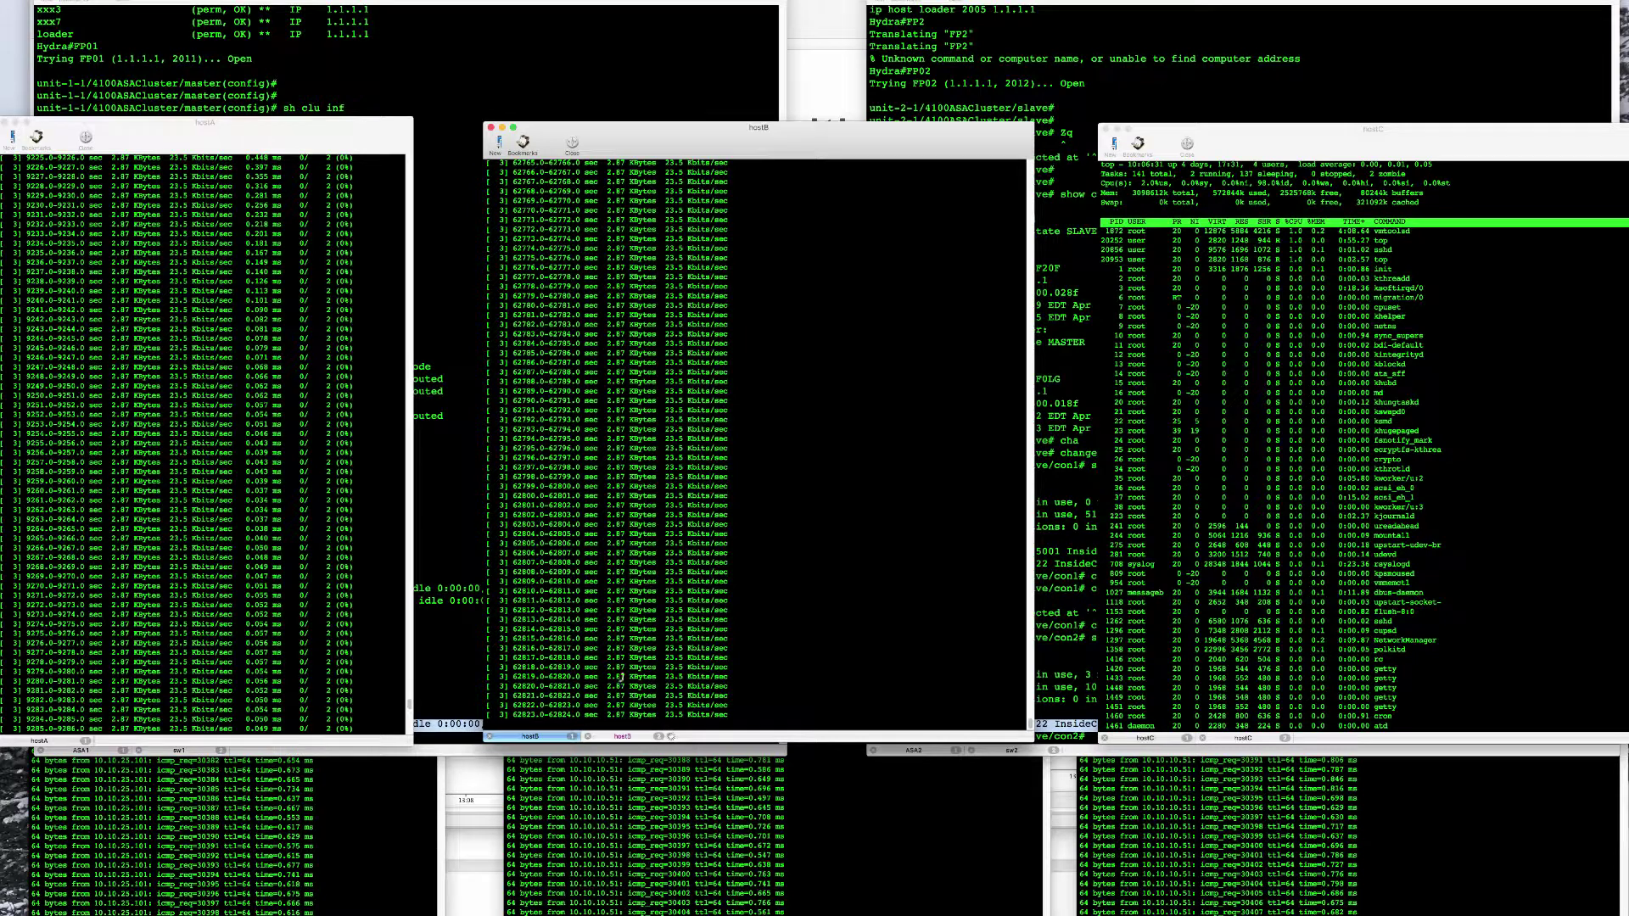
left_click(348, 534)
left_click(982, 571)
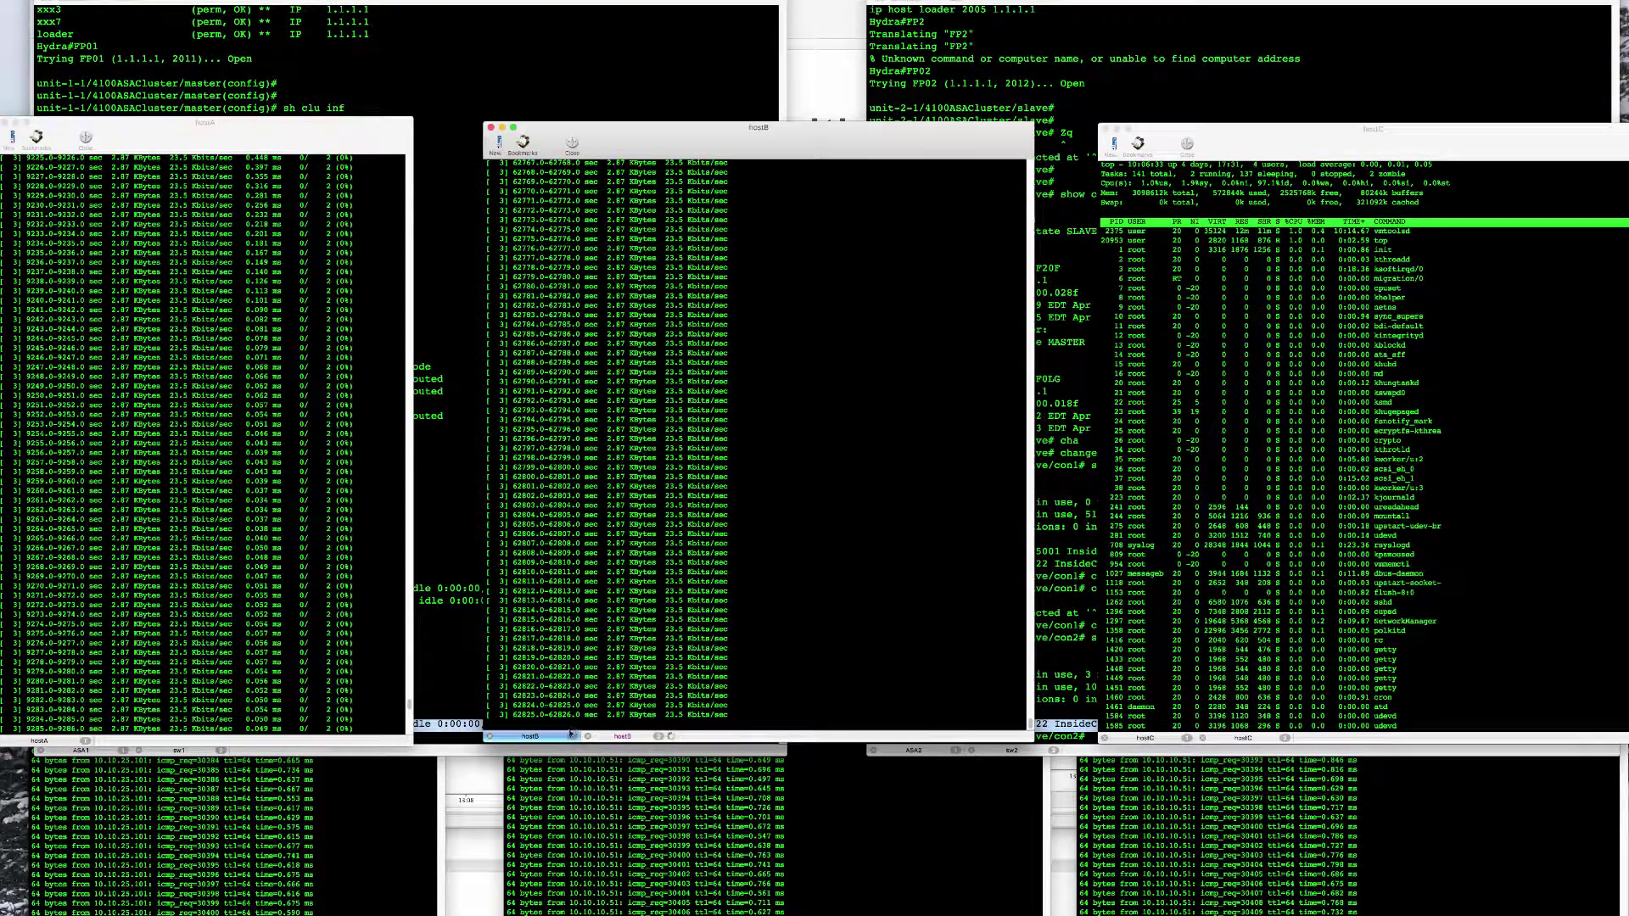
key("ctrl+Tab")
Show the hostA and hostB ping windows, then return the master ASA terminal to front
left_click(1406, 559)
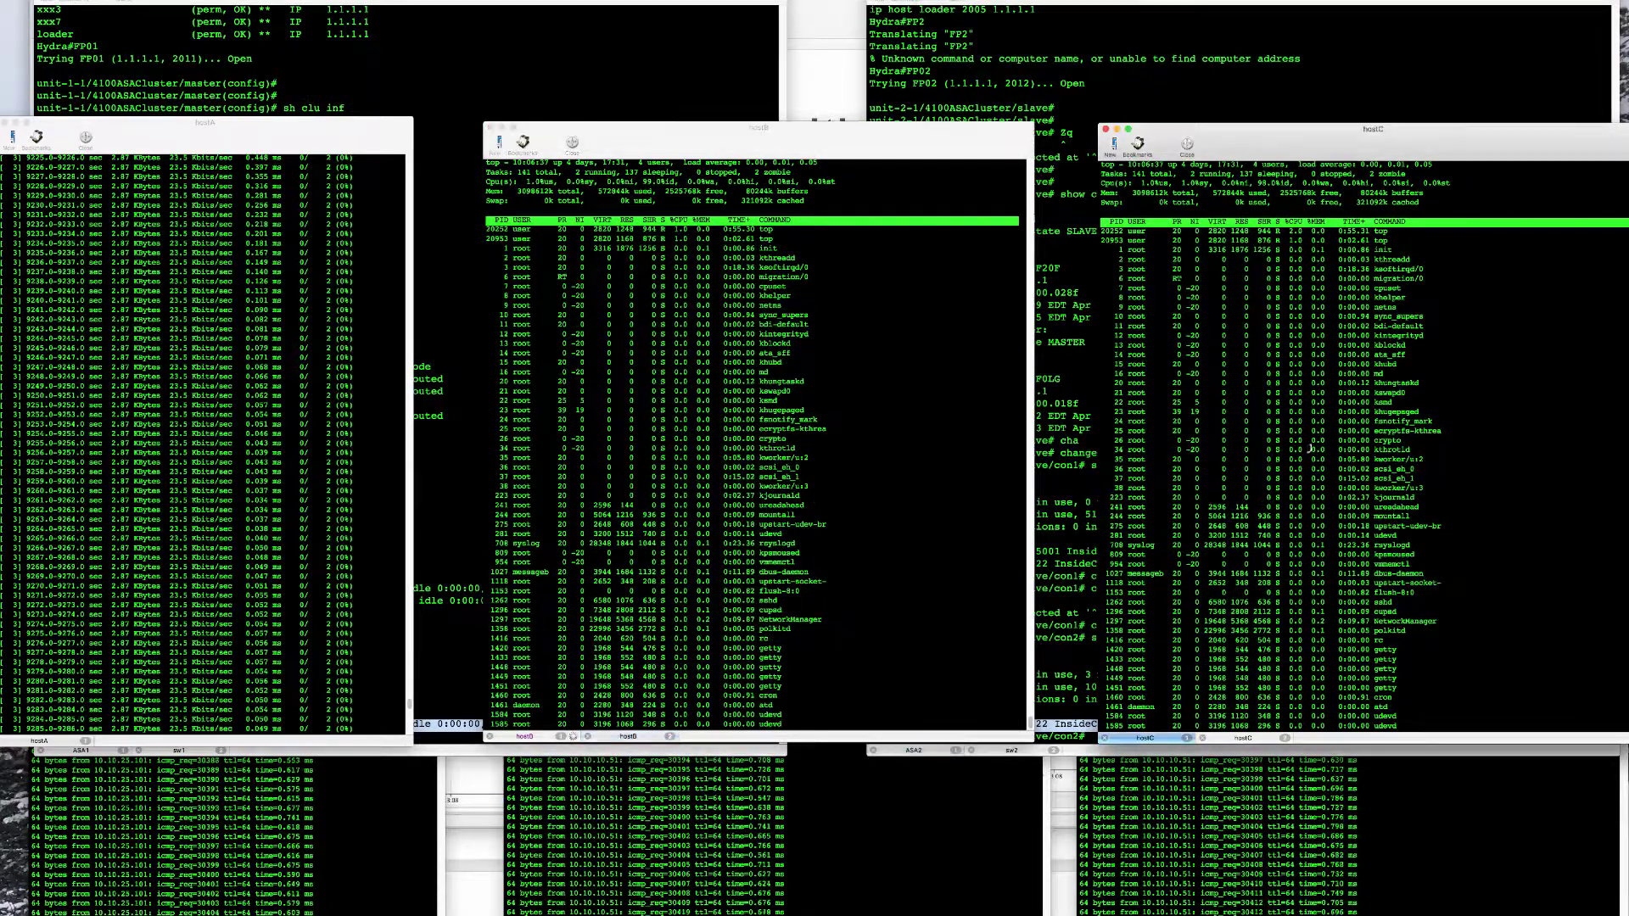
left_click(741, 536)
left_click(229, 814)
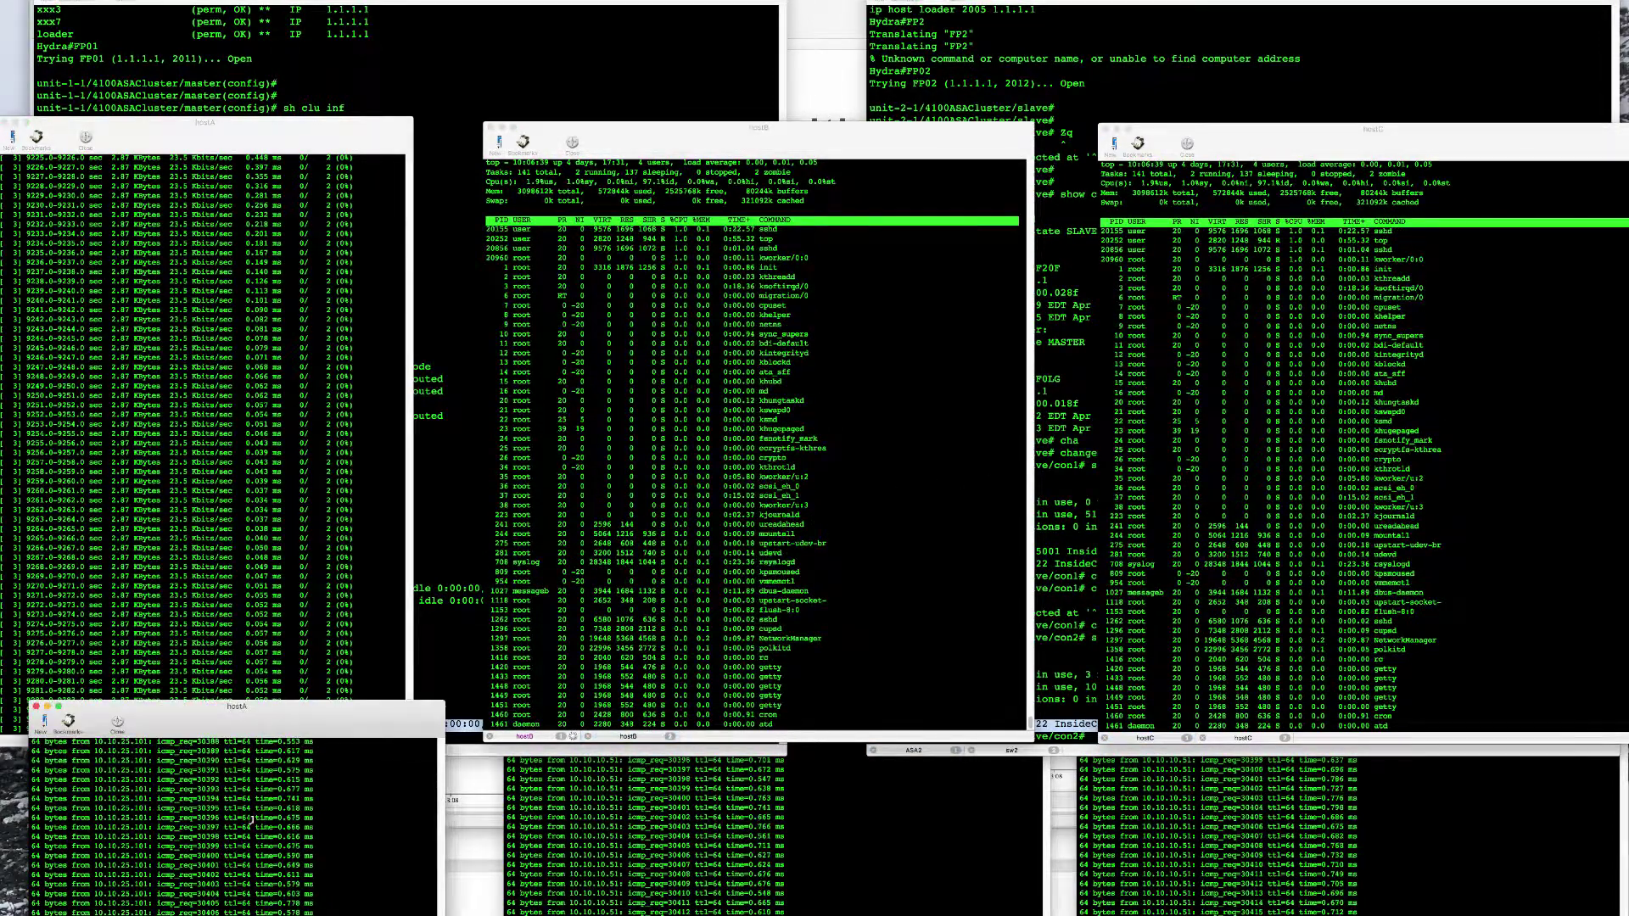
left_click(686, 825)
left_click(1349, 827)
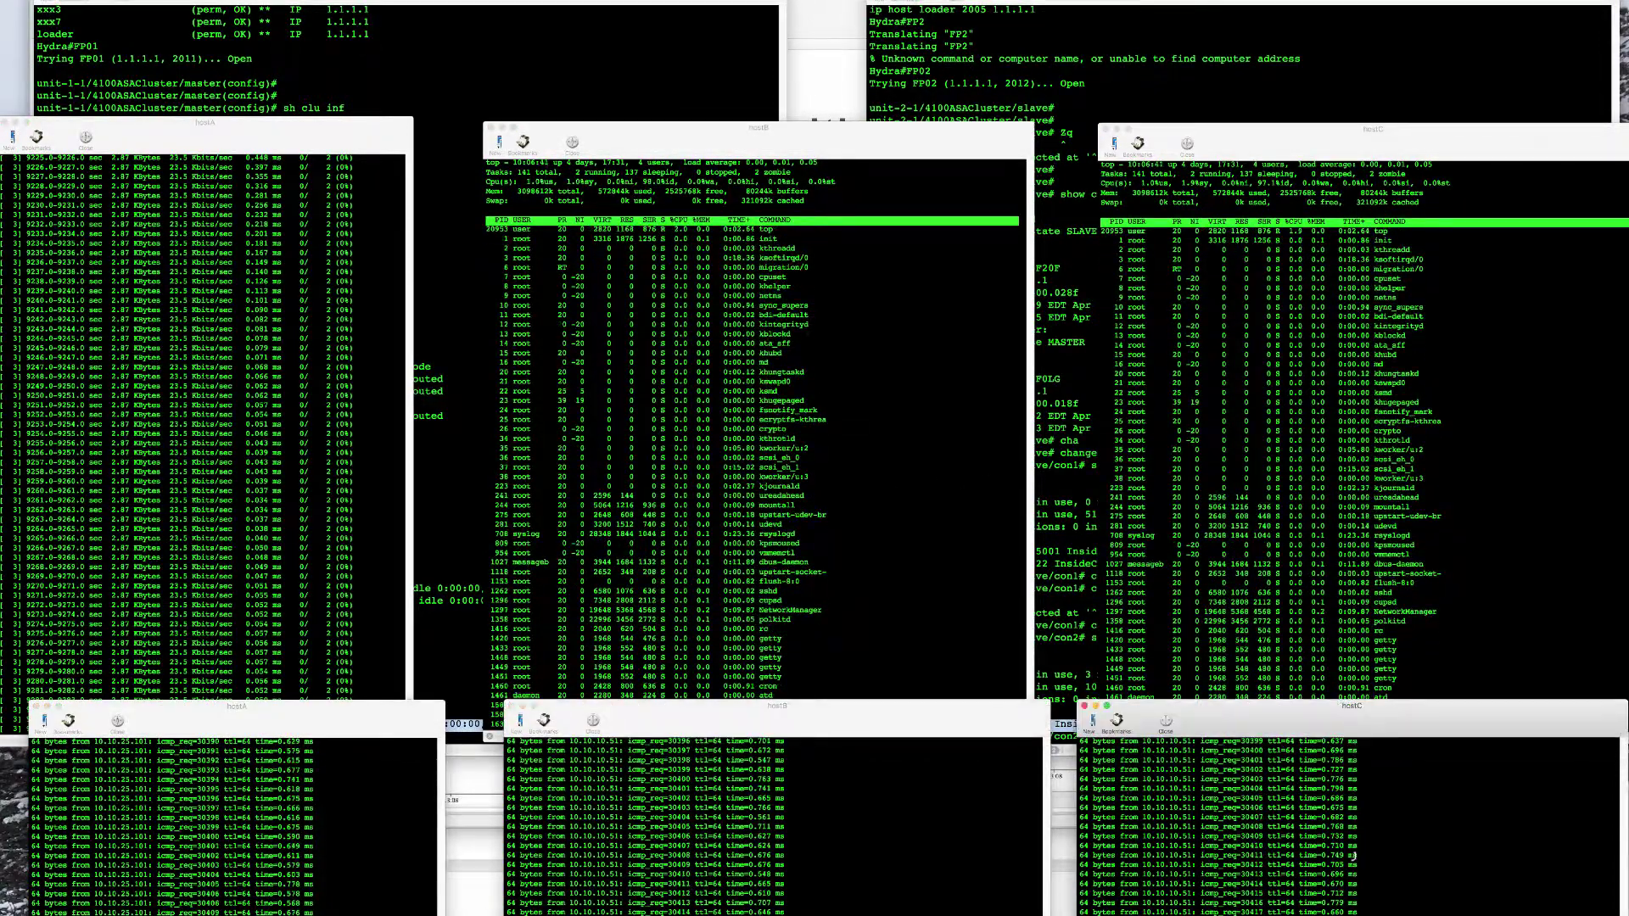
left_click(295, 812)
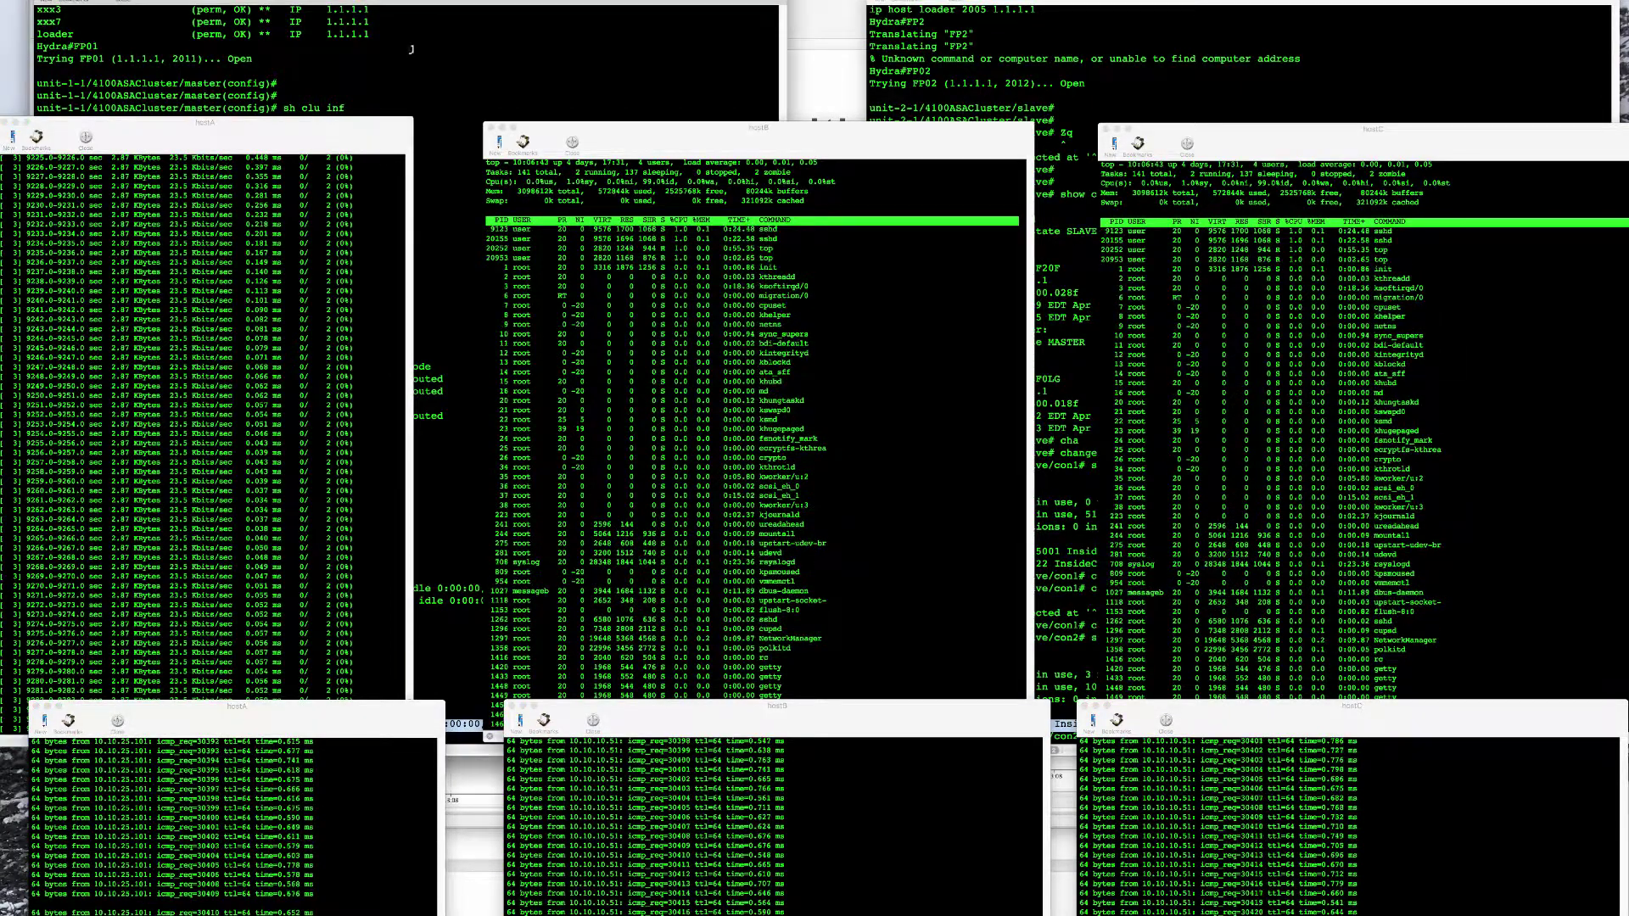
left_click(405, 84)
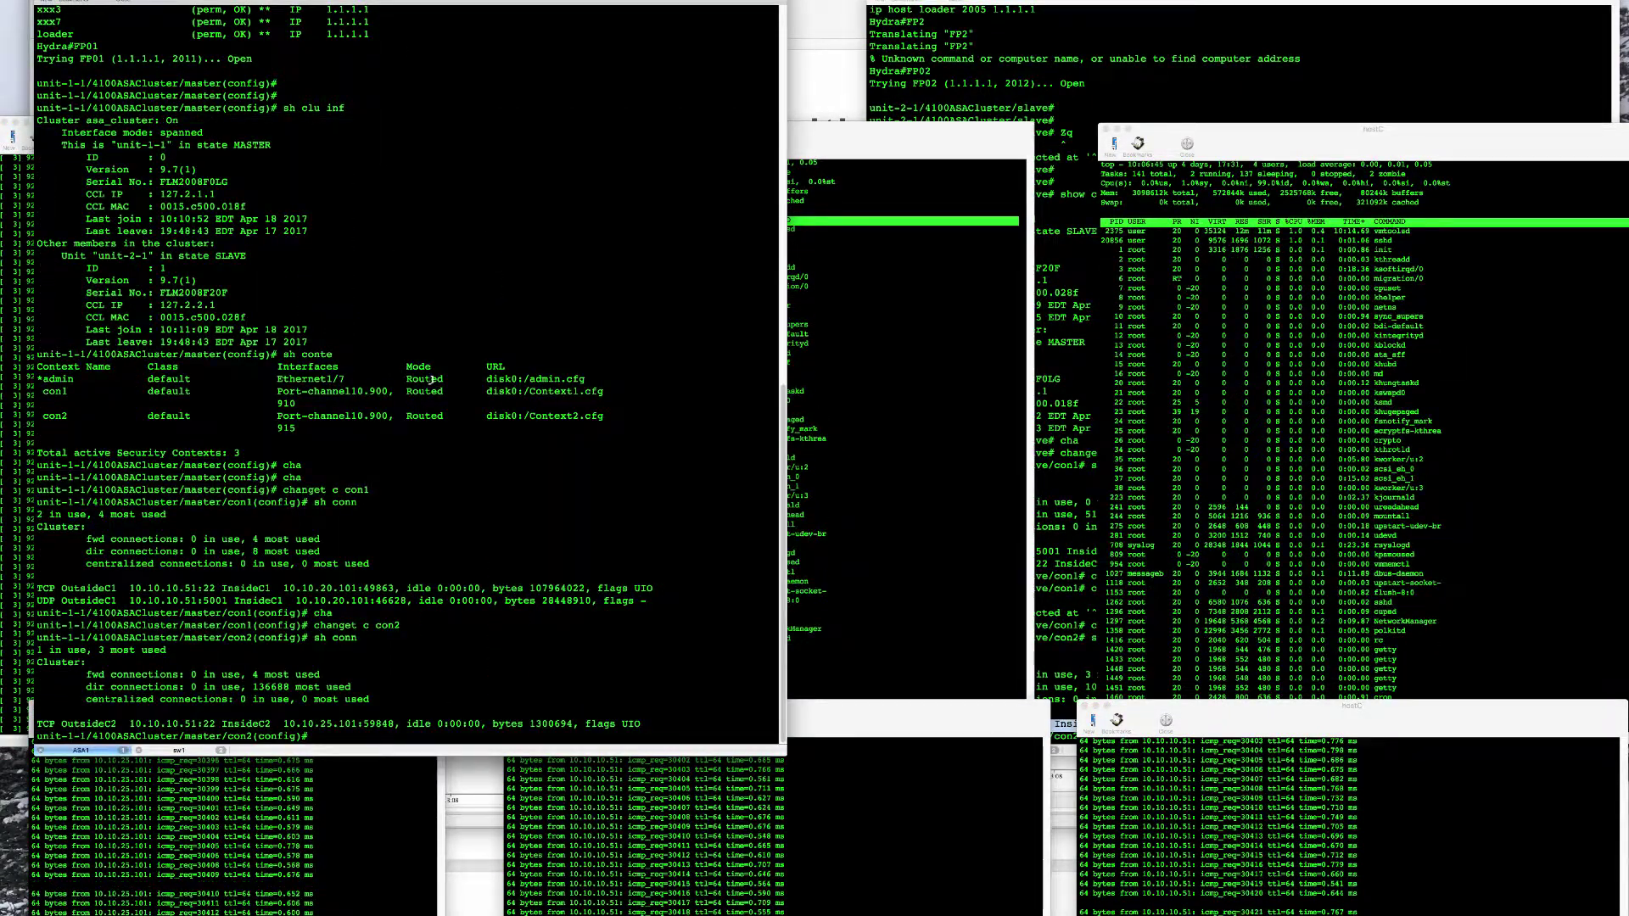
Run 'sh service-policy | i icmp' twice to refresh the icmp inspection counts
type("sh ser")
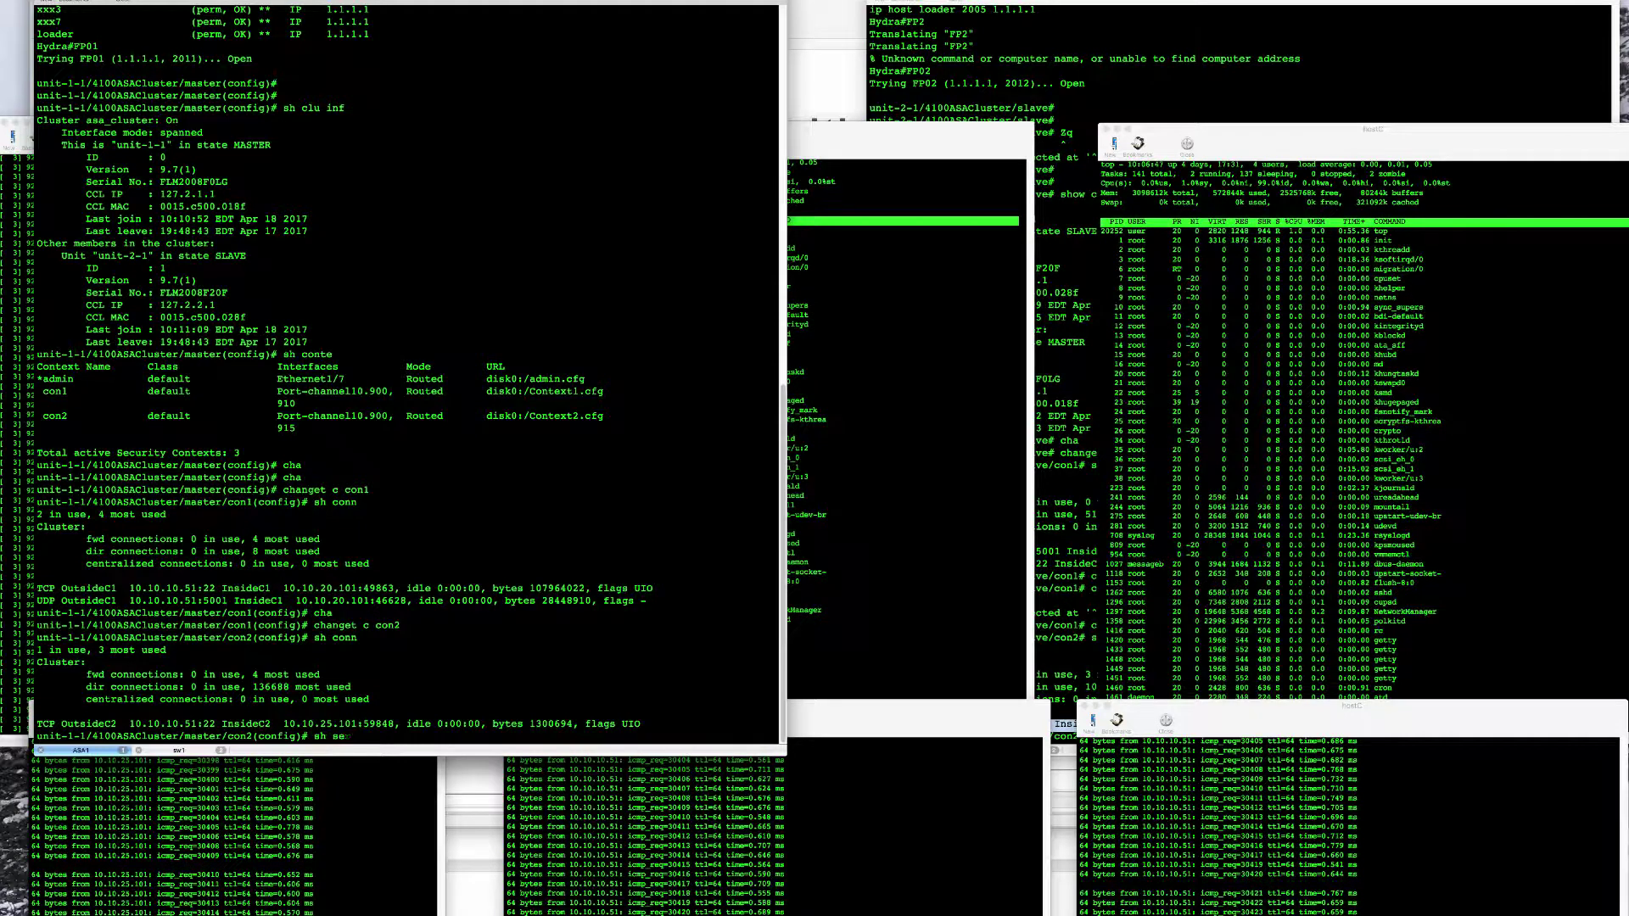
key("Tab")
type("|")
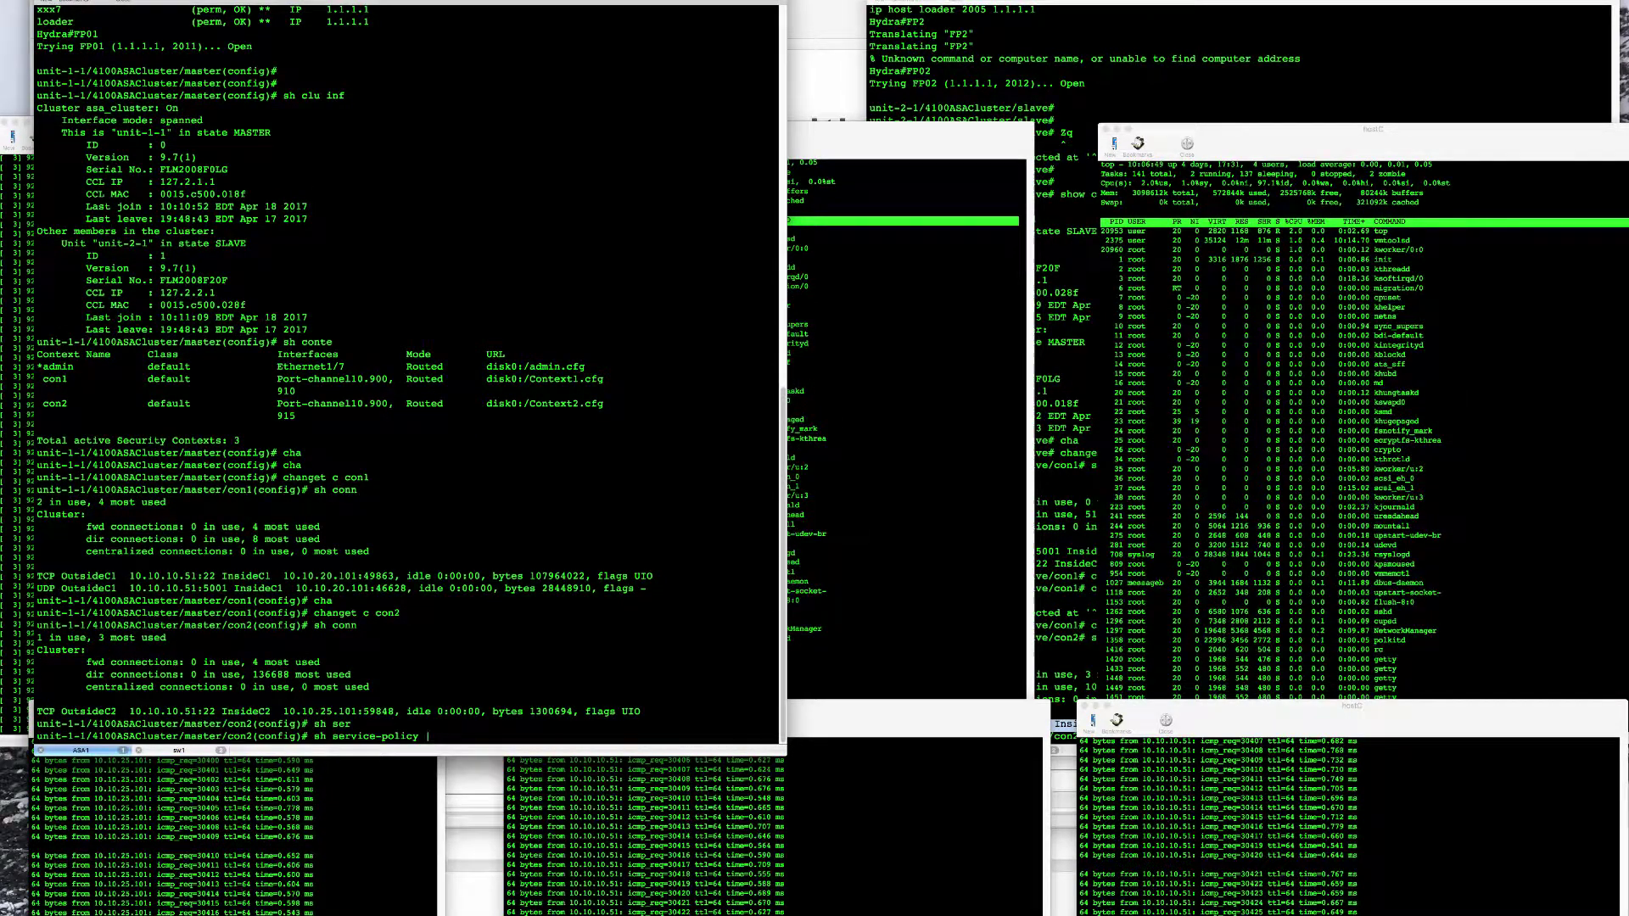
type(" i ic")
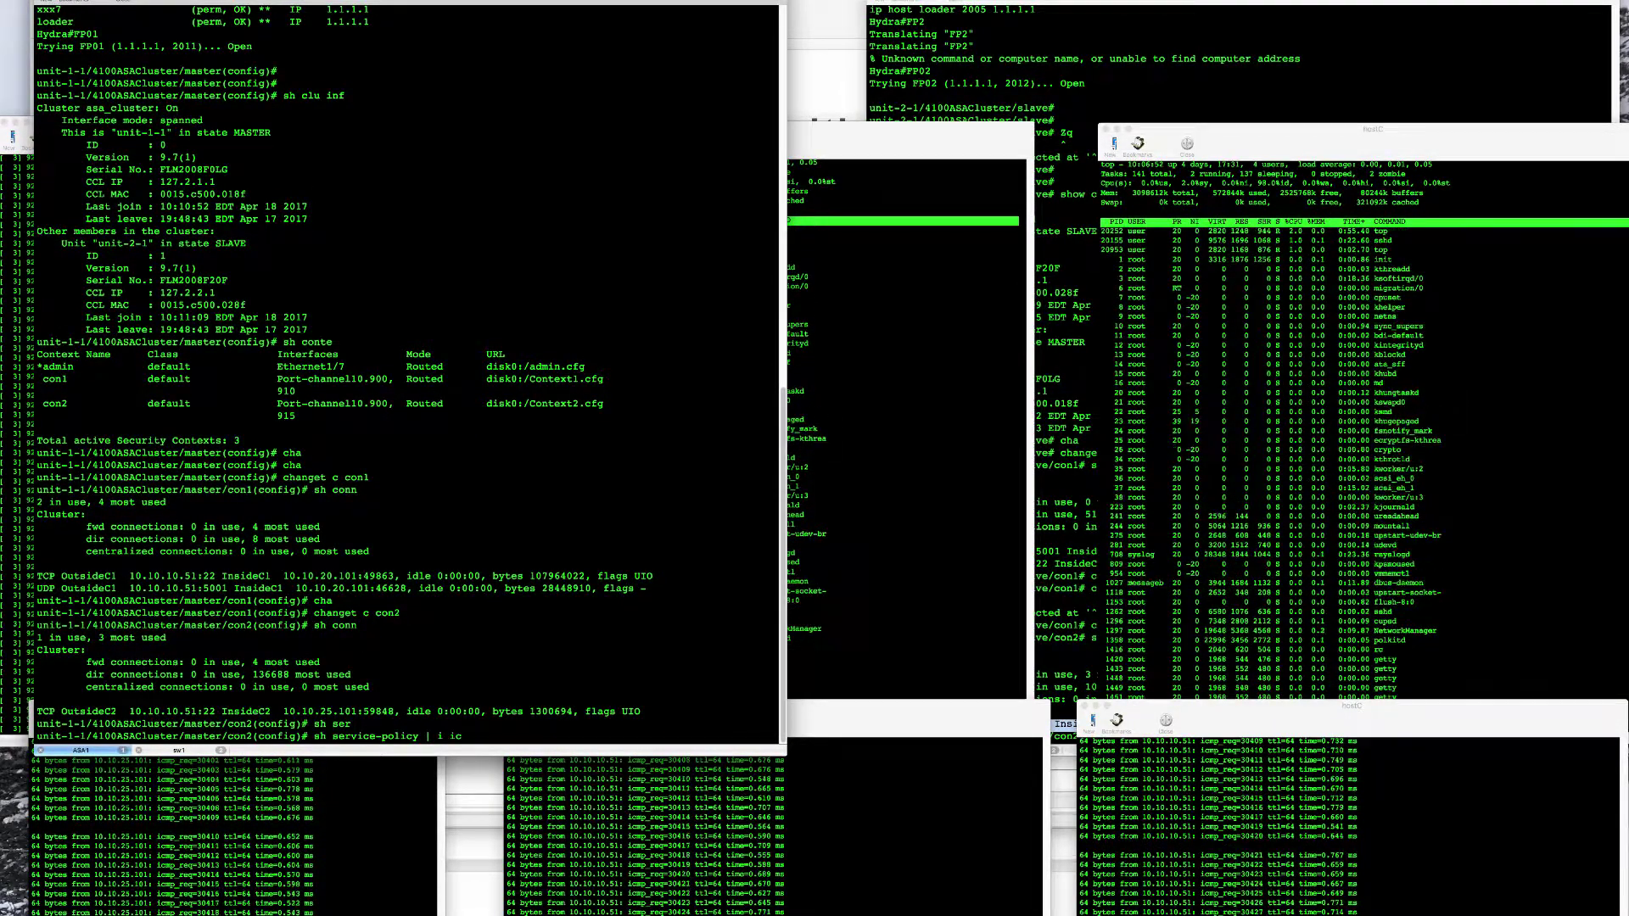
type("mp")
key("Return")
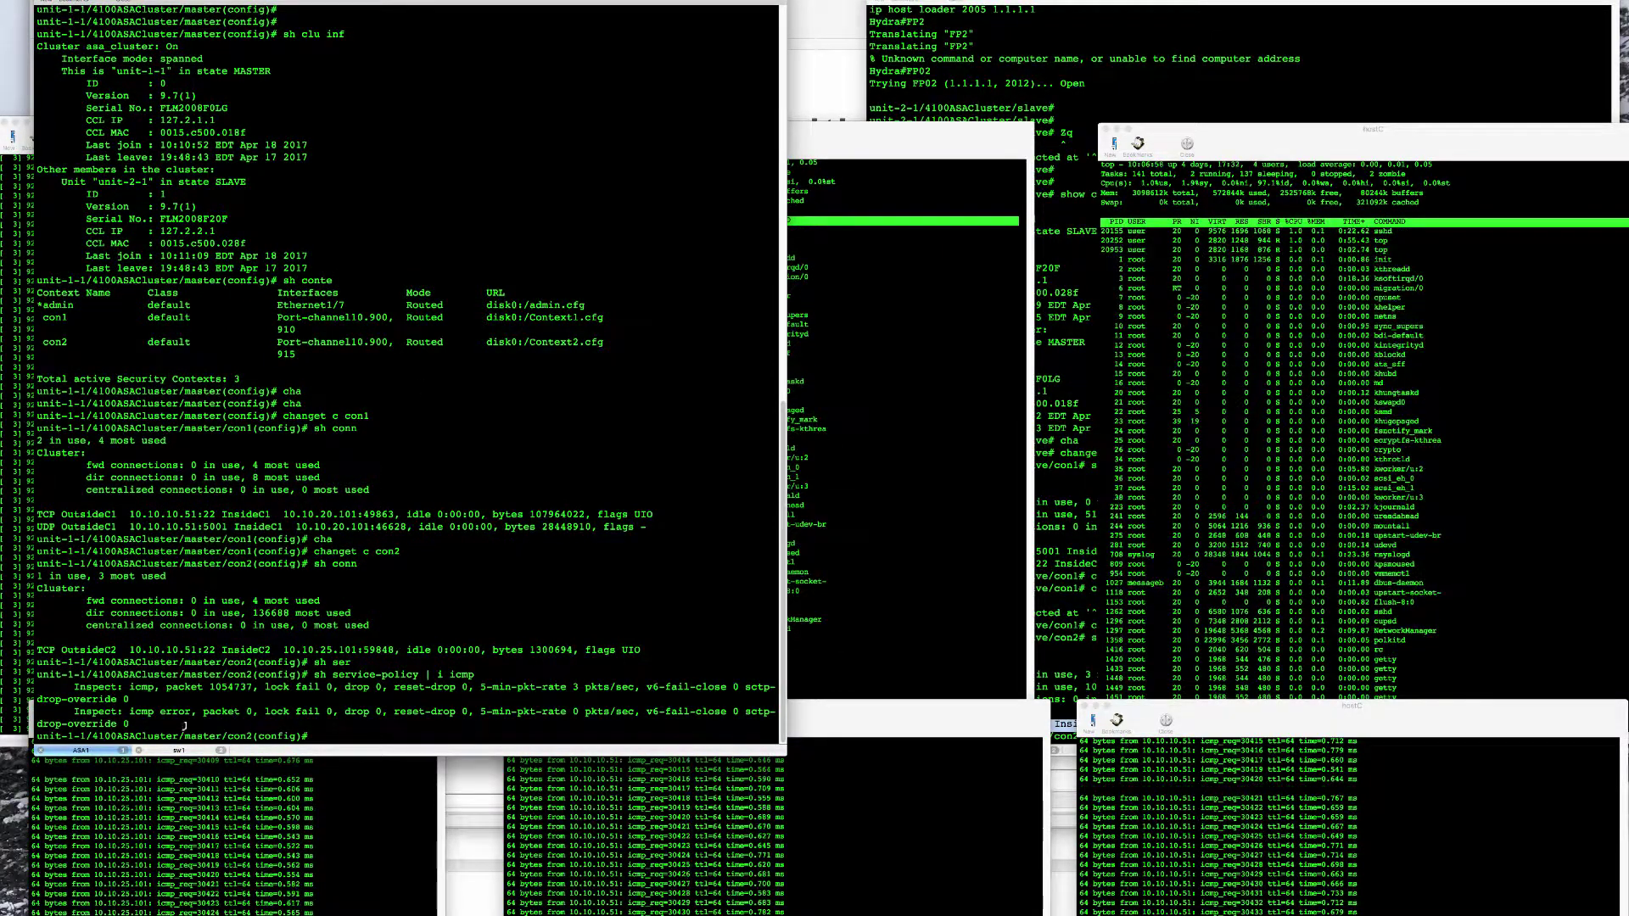
key("Up")
key("Return")
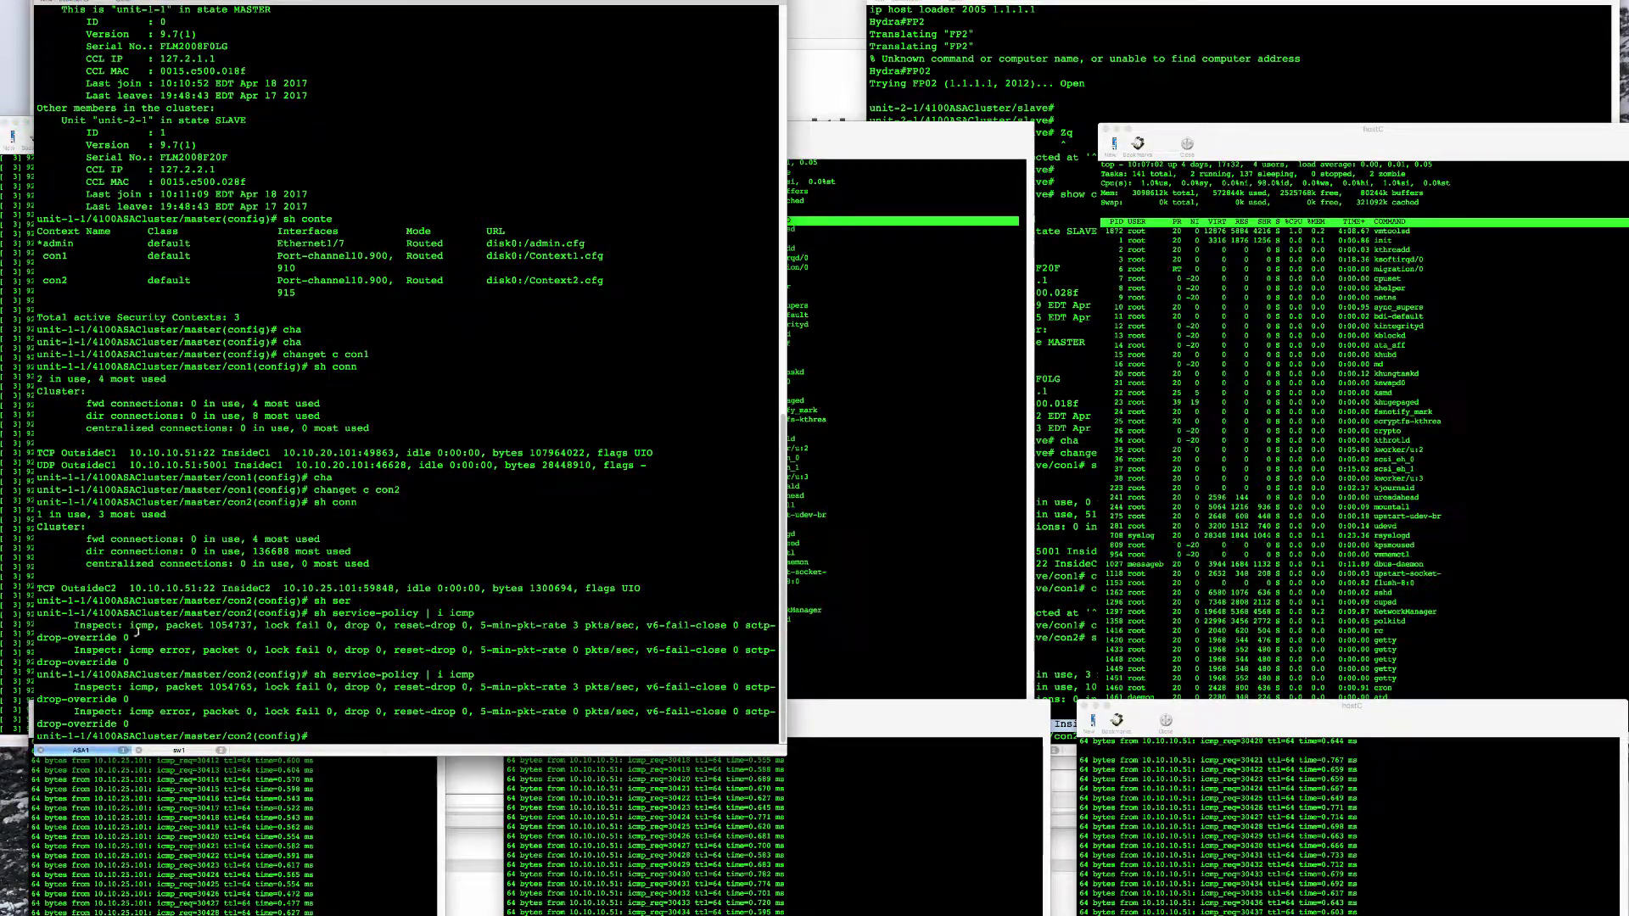
Compare the icmp packet counts 1054737 and 1054765, then return to PowerPoint
left_click_drag(133, 626, 258, 626)
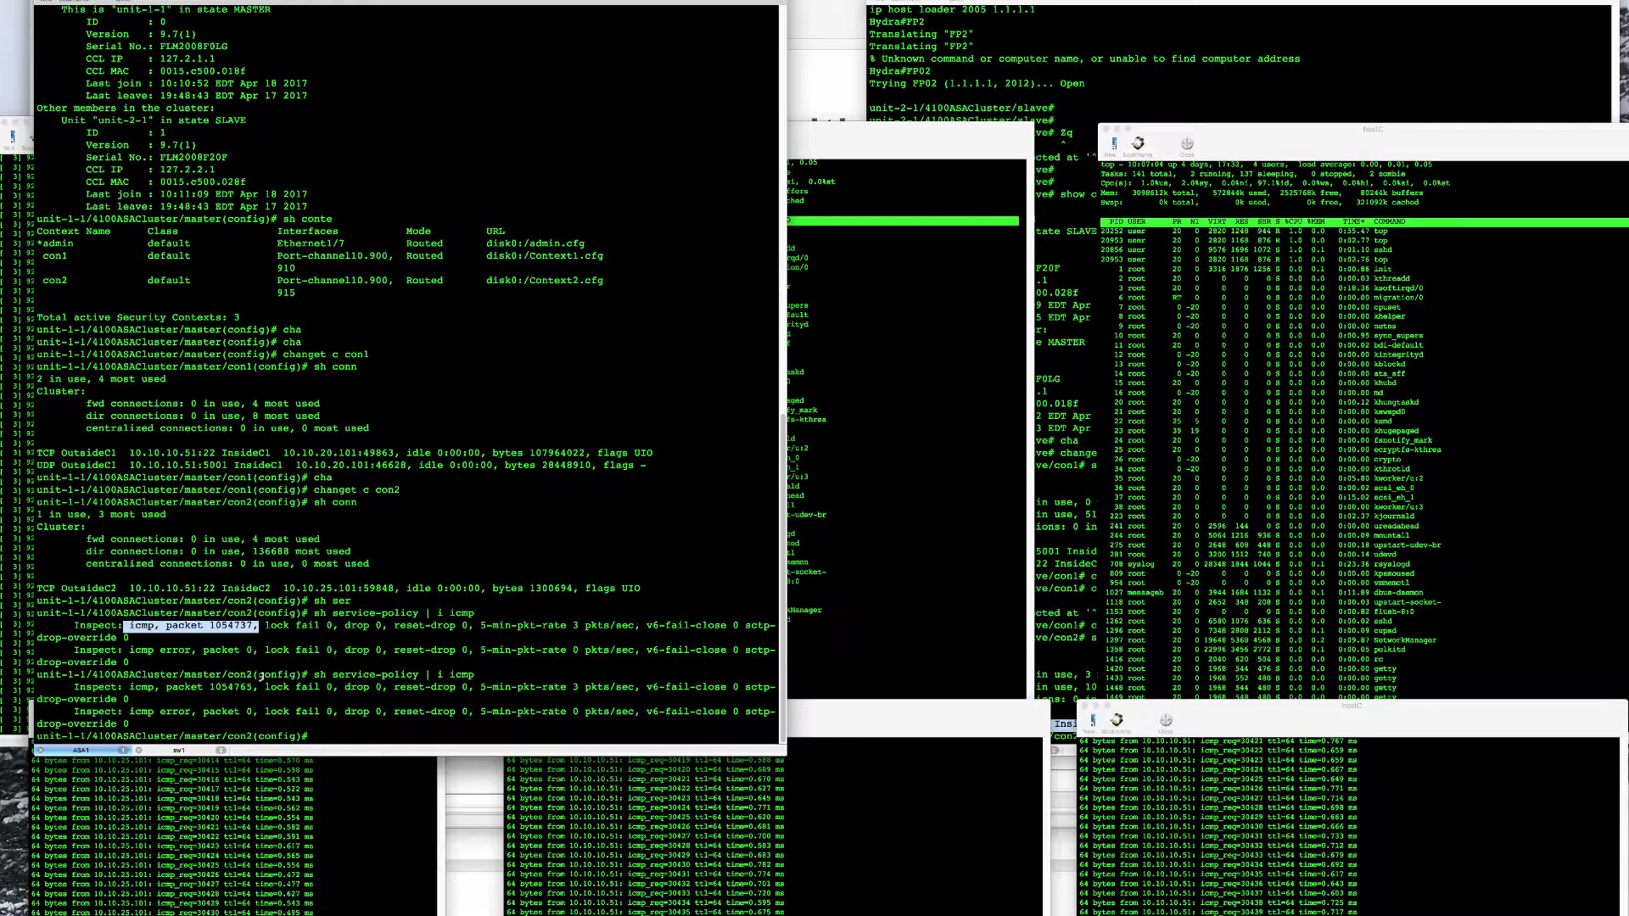
left_click_drag(258, 687, 129, 687)
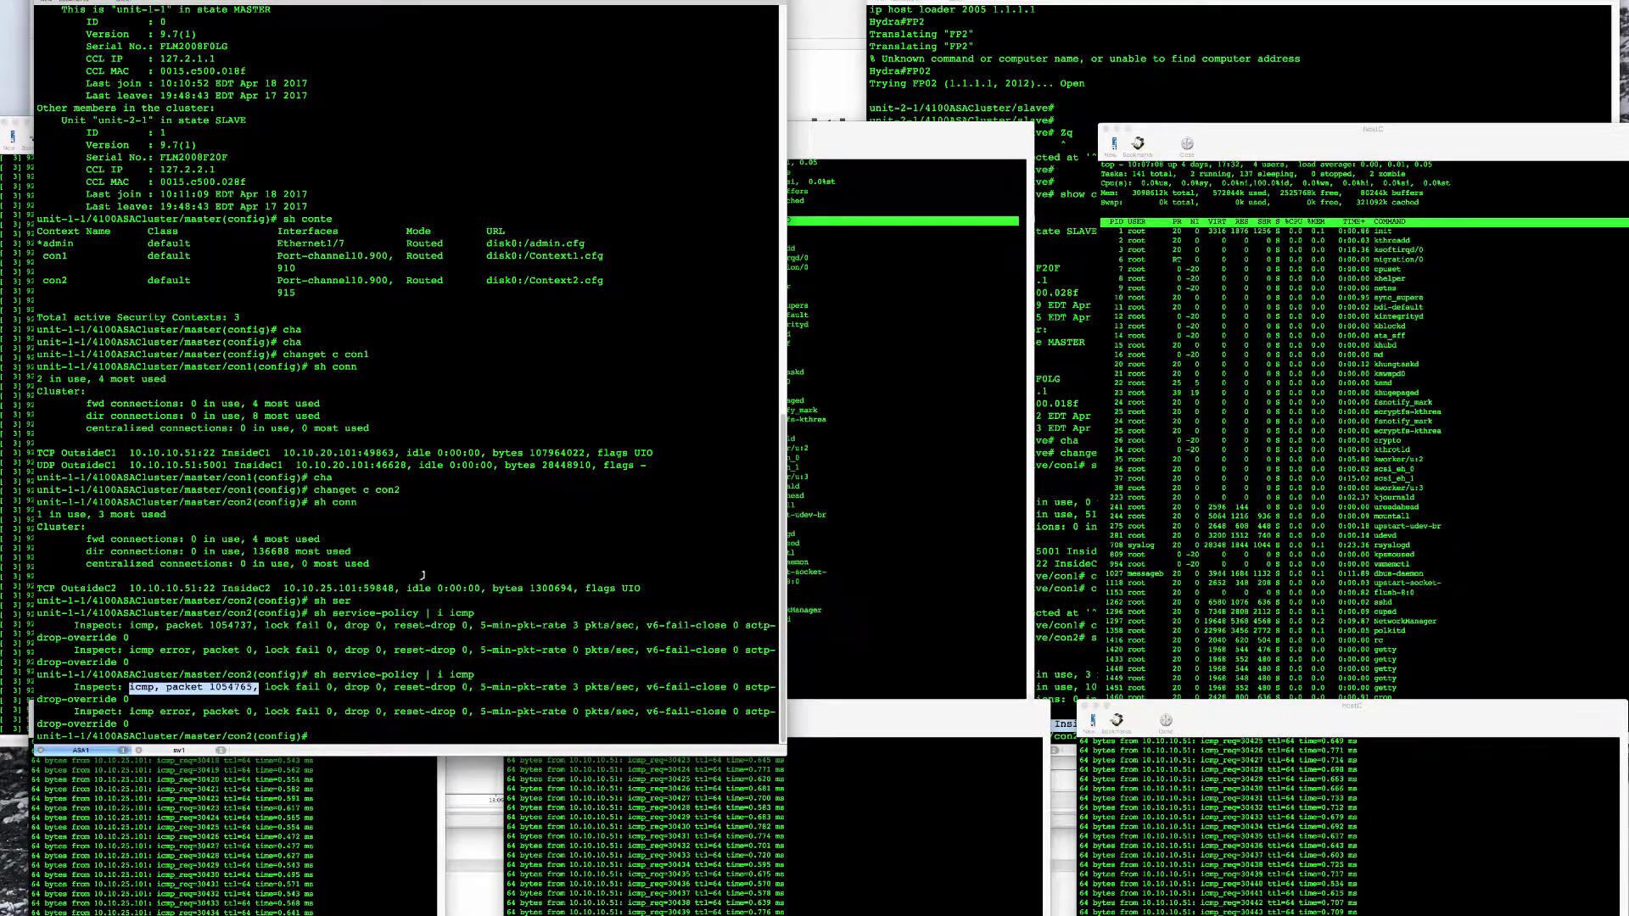
left_click(1067, 543)
key("super+Tab")
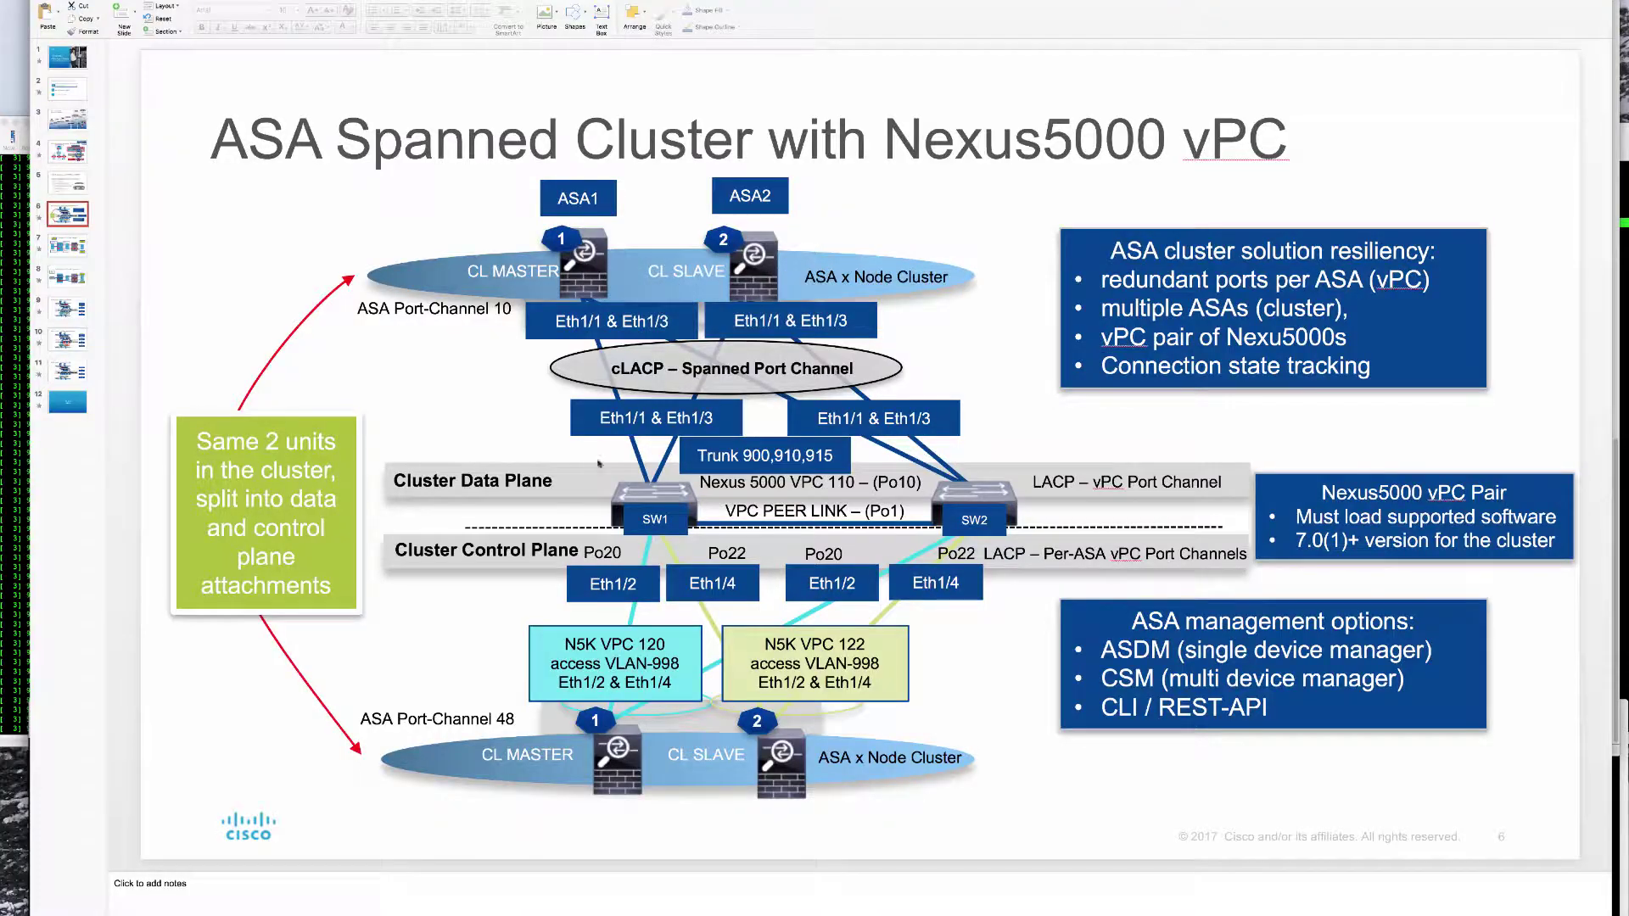
left_click(68, 246)
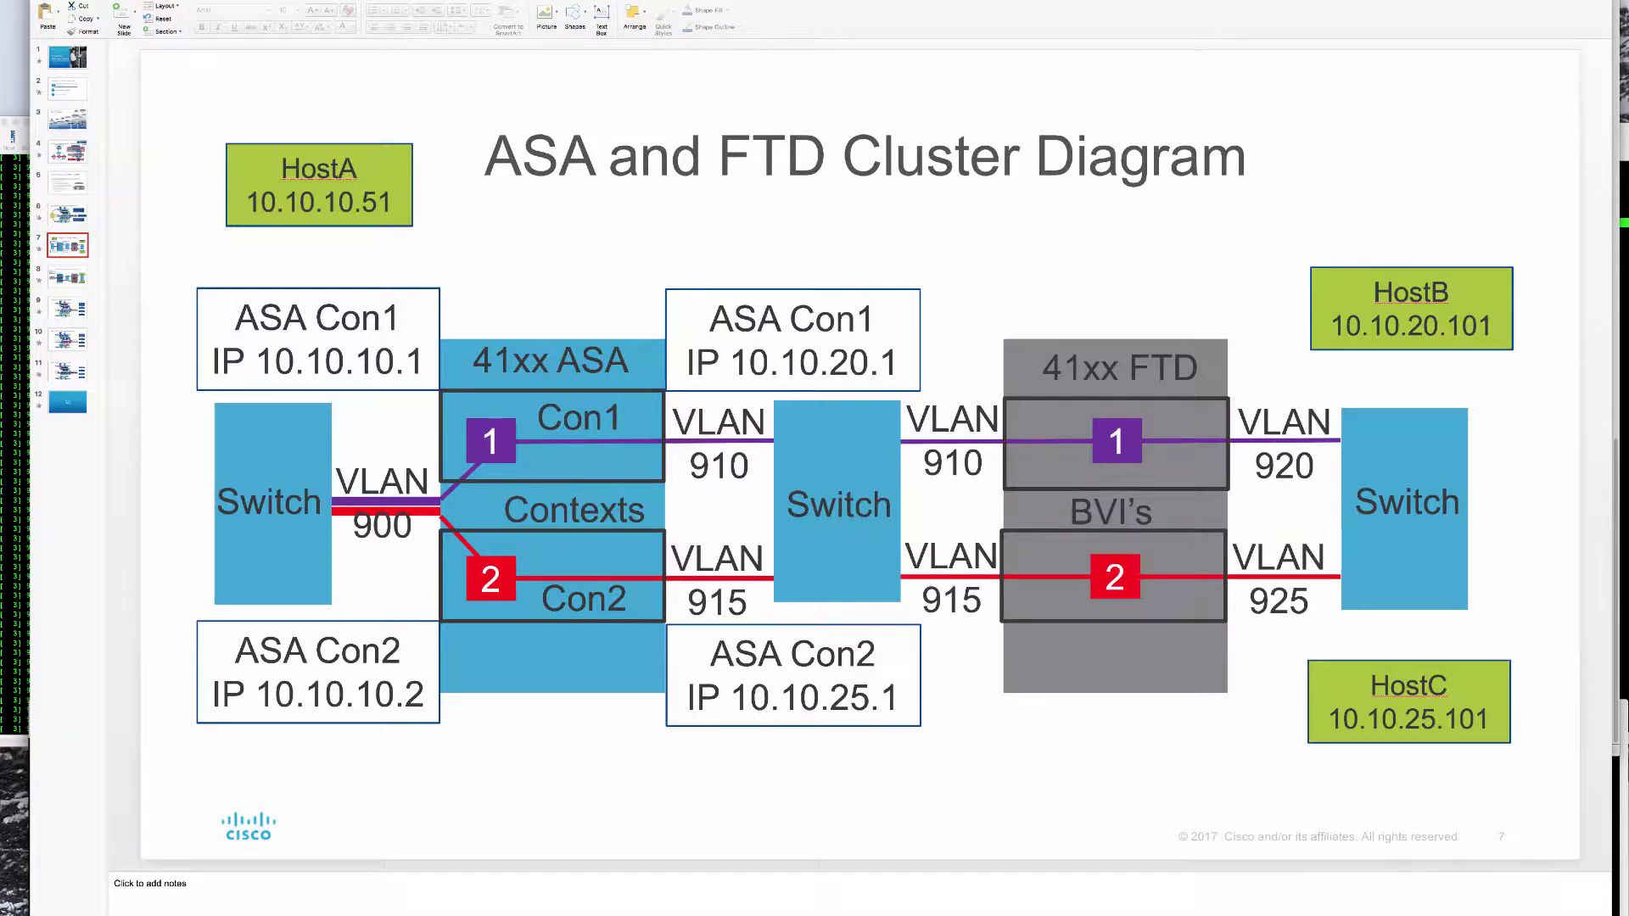
key("Down")
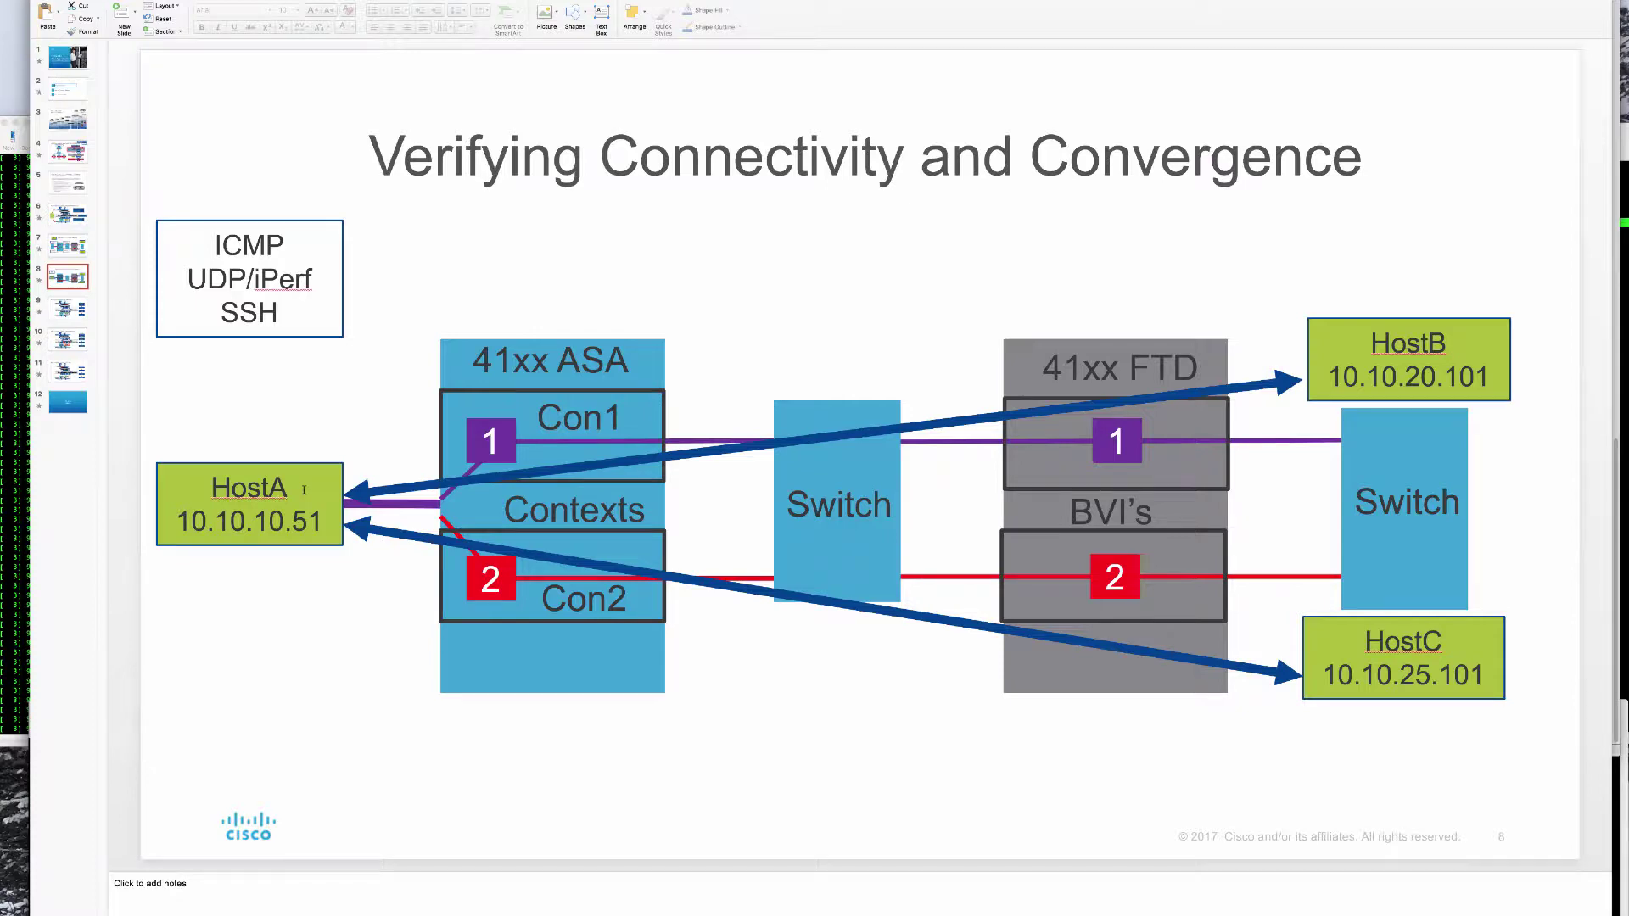
key("Up")
key("Up")
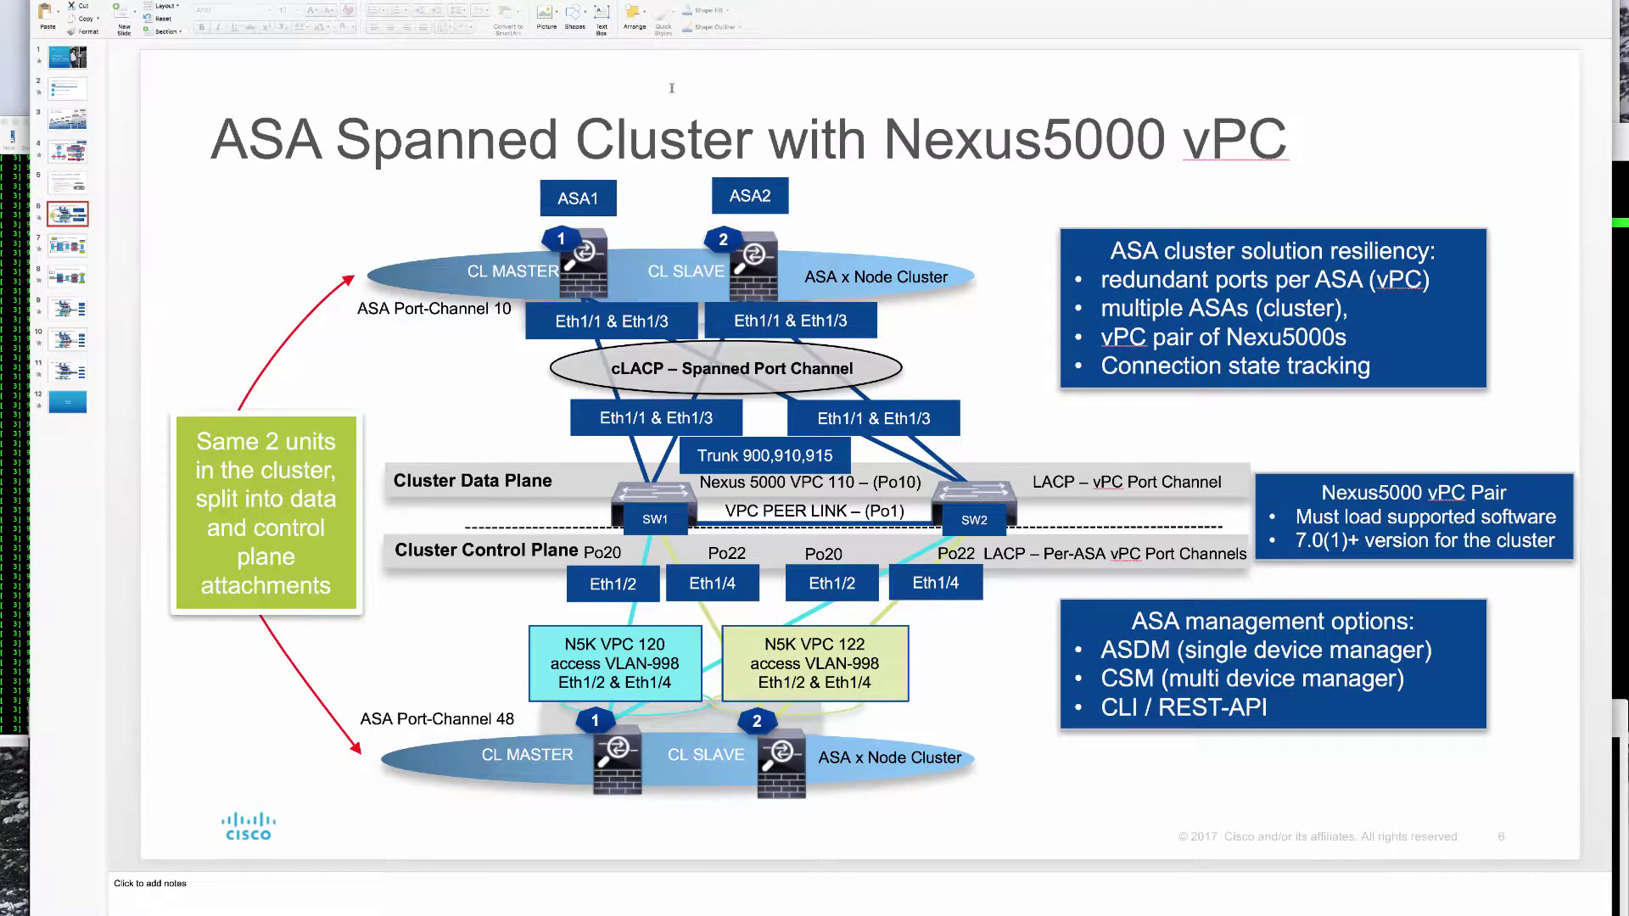